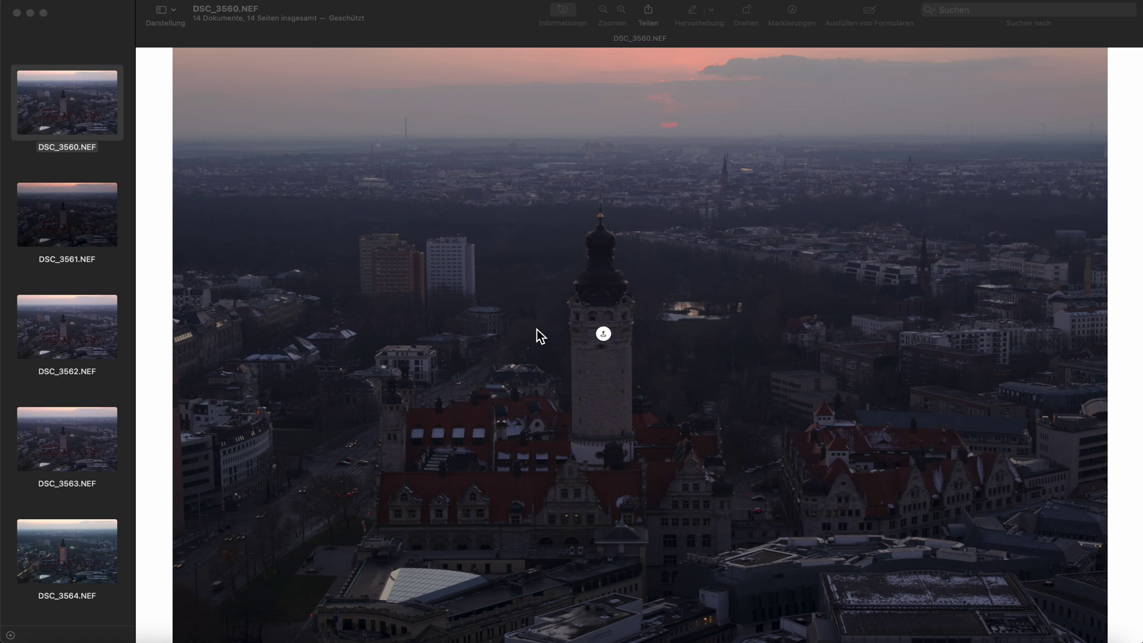
Step: Show the EXIF details and compare DSC_3561.NEF with the brighter previous exposure
key("super+i")
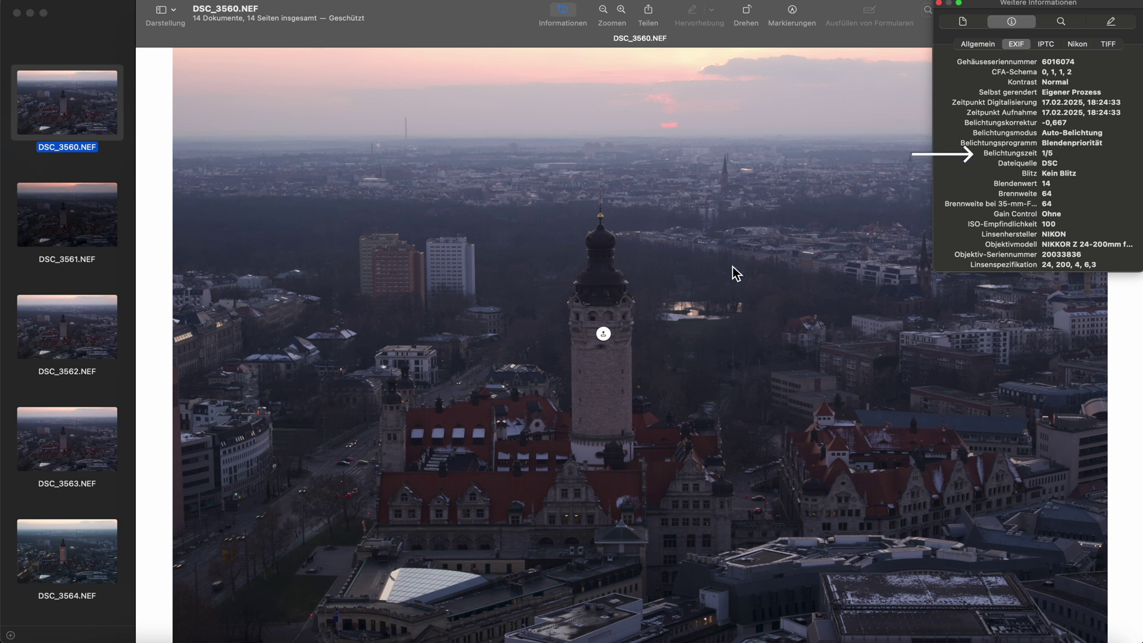
left_click(105, 219)
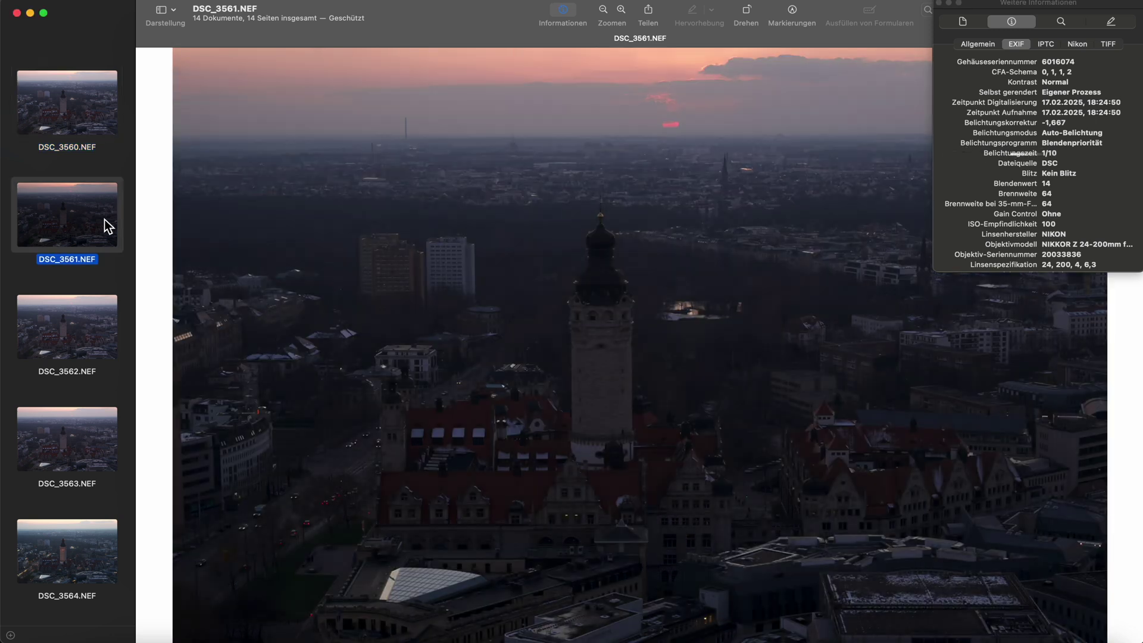
key("Up")
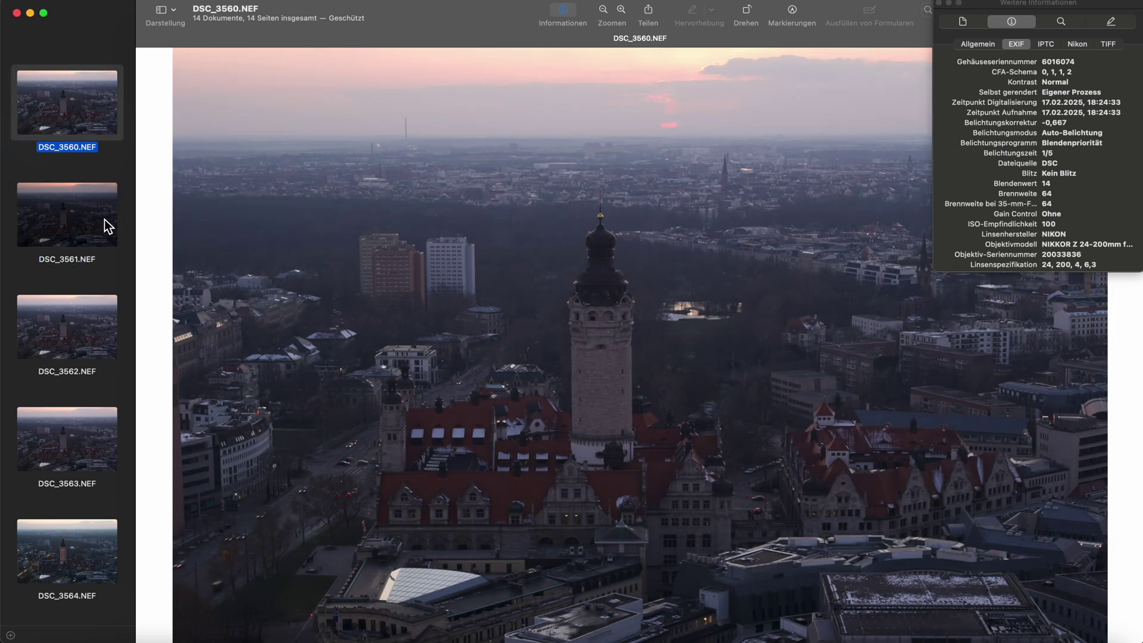
key("Down")
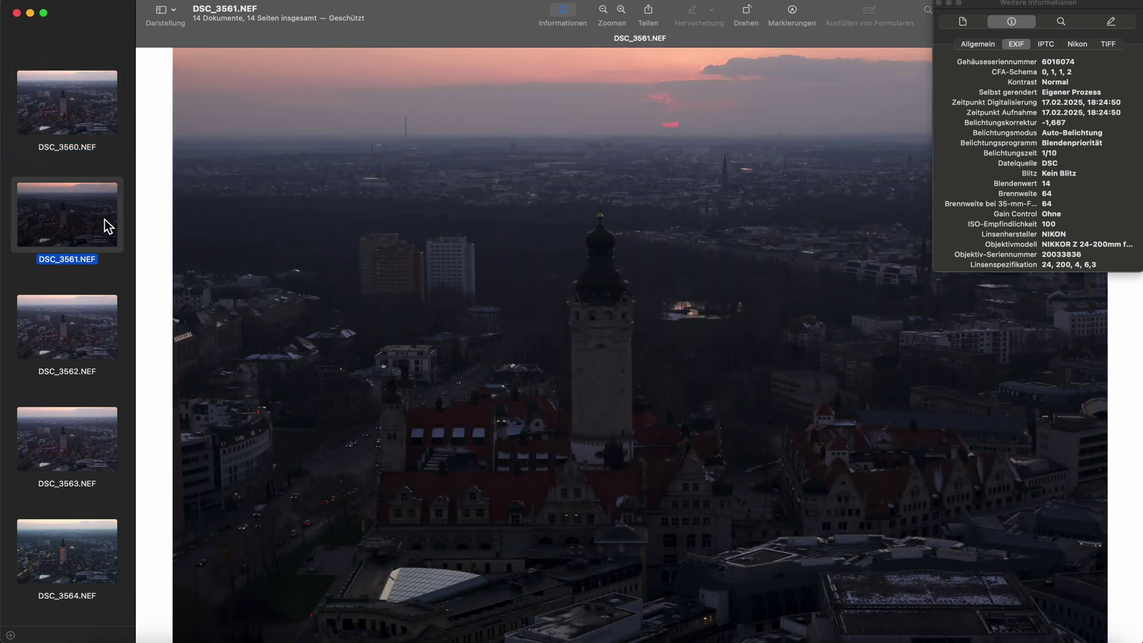
Step: Step through DSC_3562–DSC_3564 to DSC_3565.NEF, a 3-second exposure
key("Down")
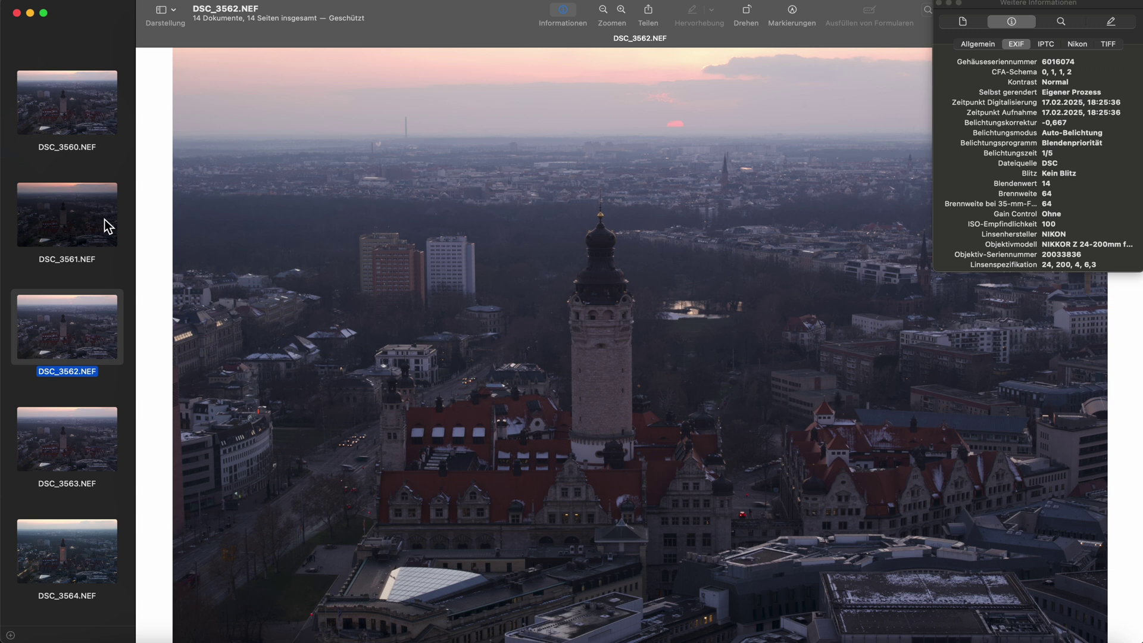
key("Down")
key("Down")
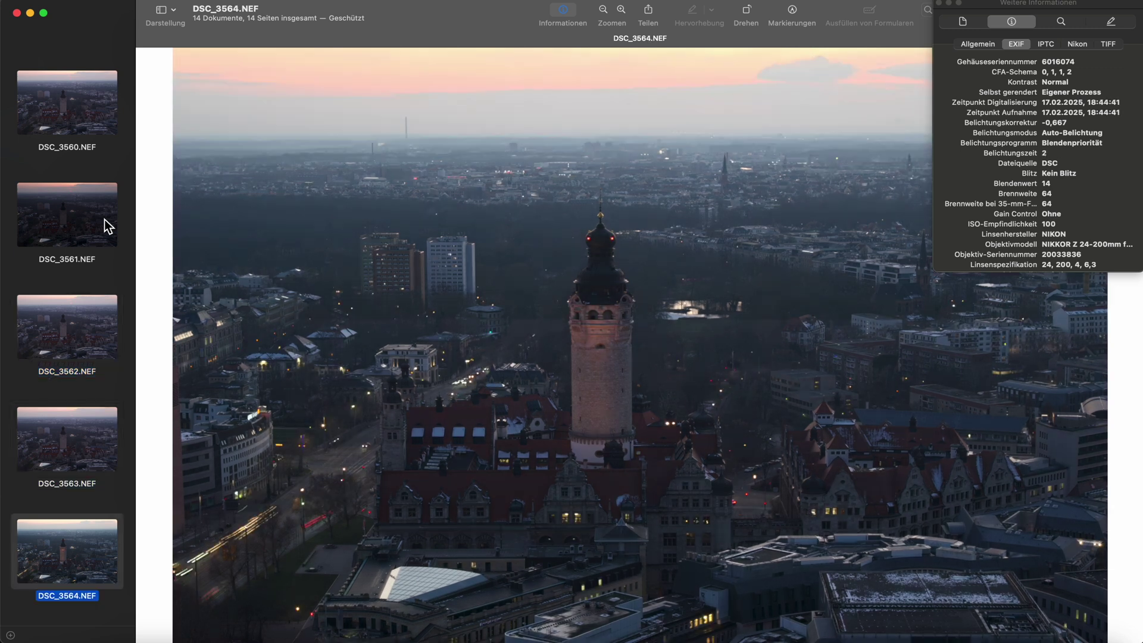
key("Up")
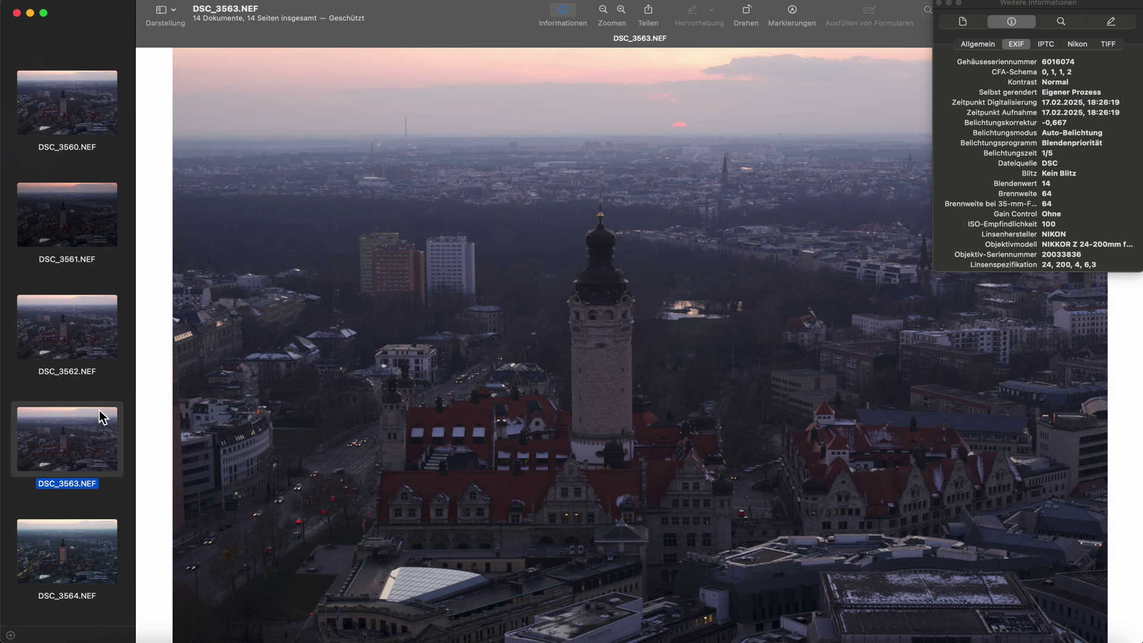
key("Down")
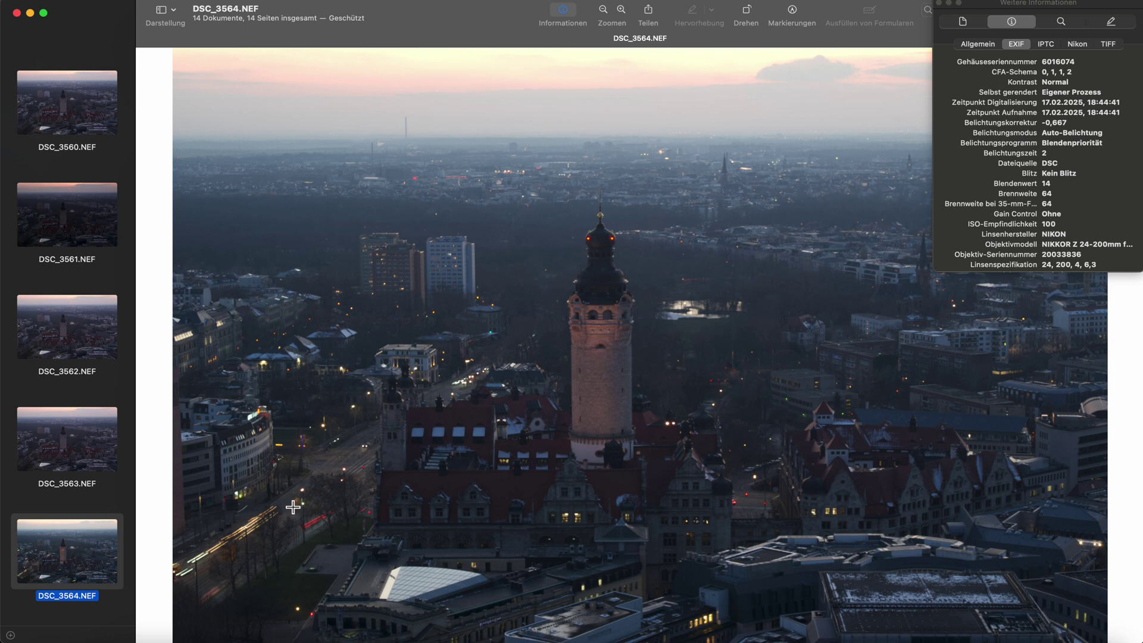
key("Down")
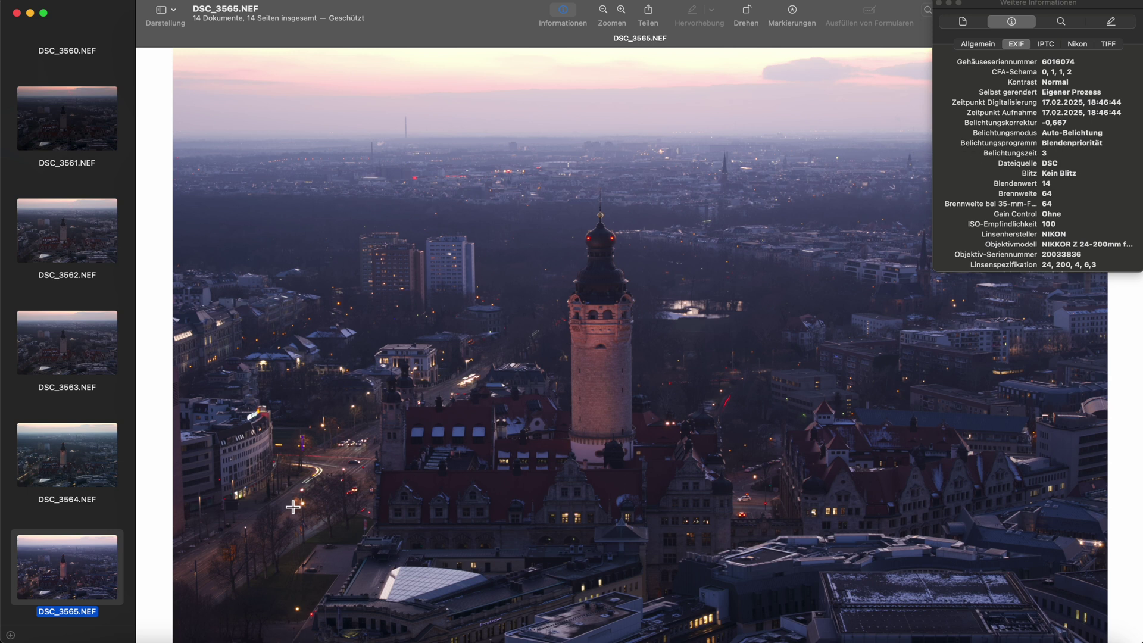
Step: Browse DSC_3566 onward to the final night shot DSC_3573.NEF, a roughly 246-second exposure
key("Down")
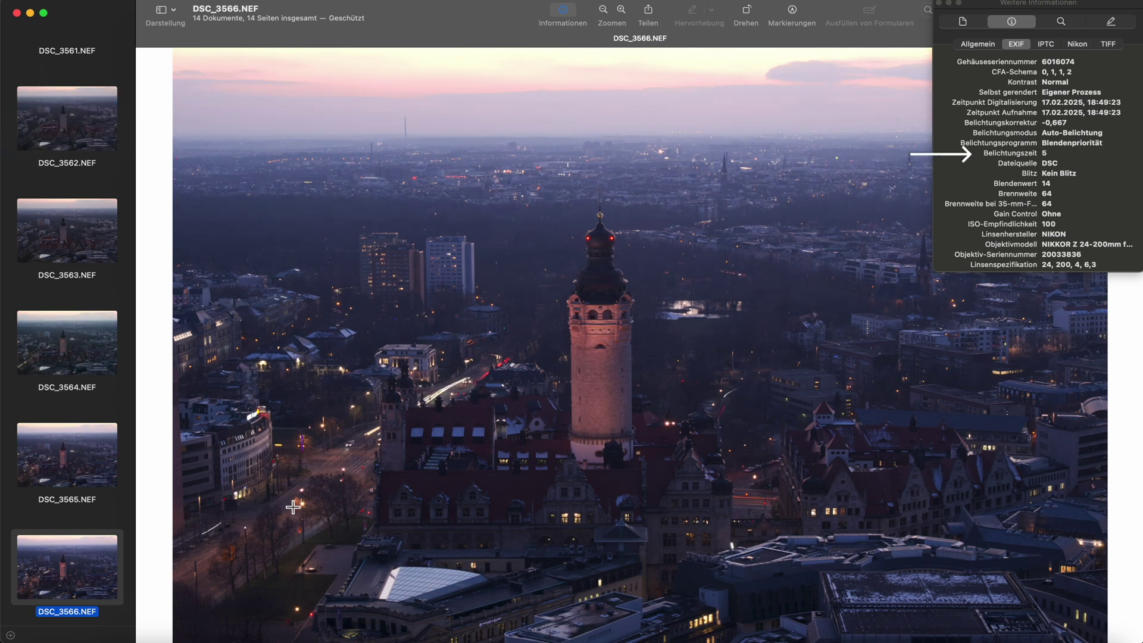
key("Down")
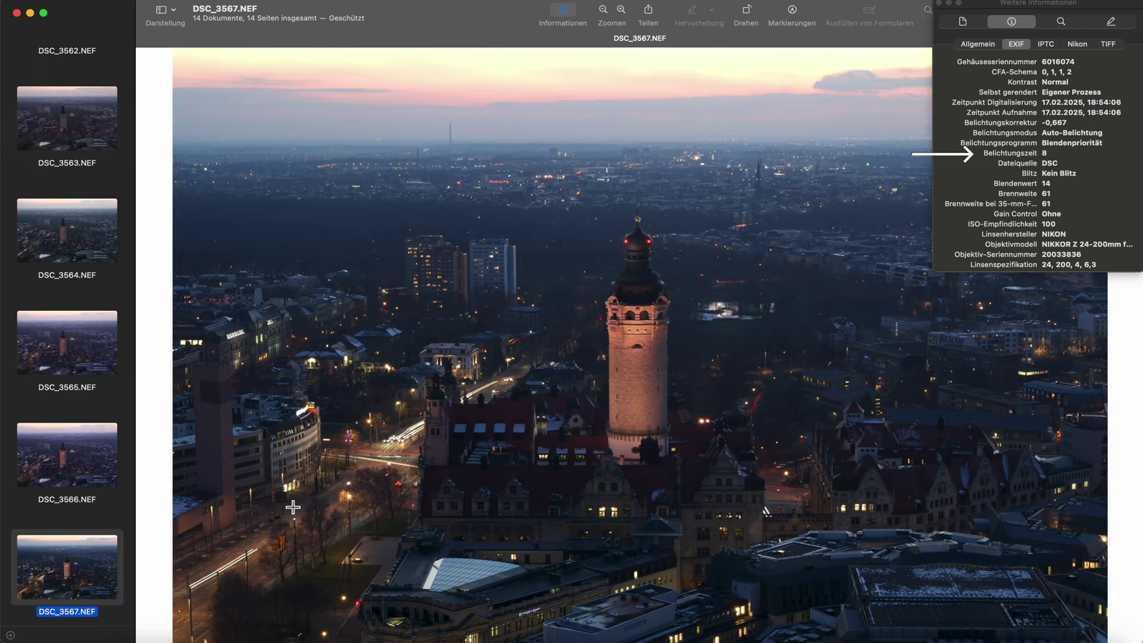
key("Down")
key("Down")
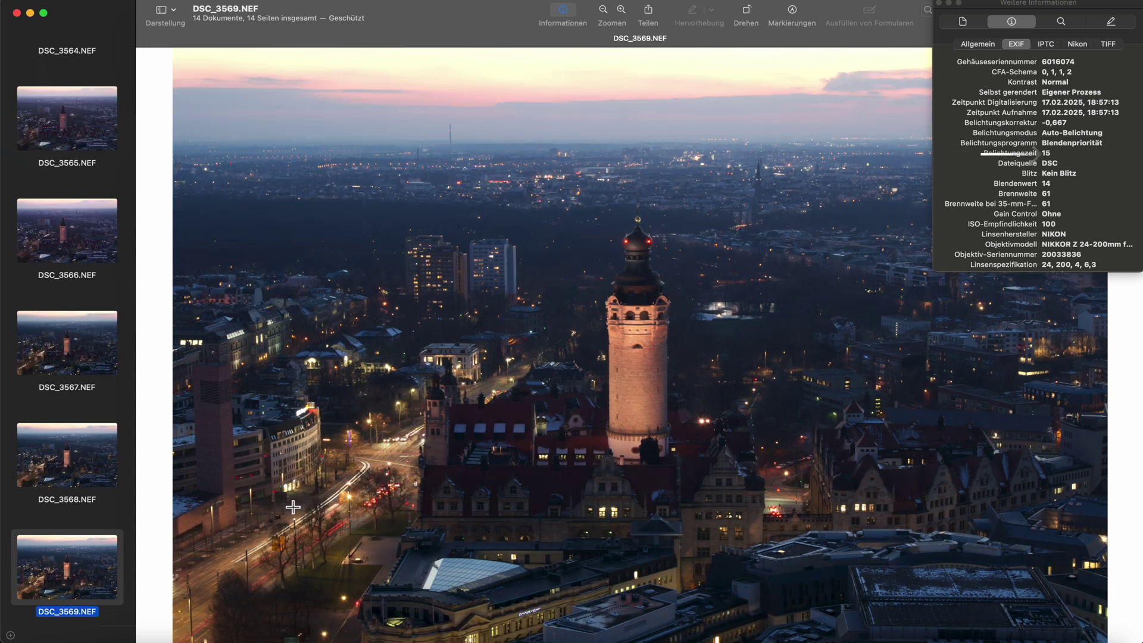
key("Down")
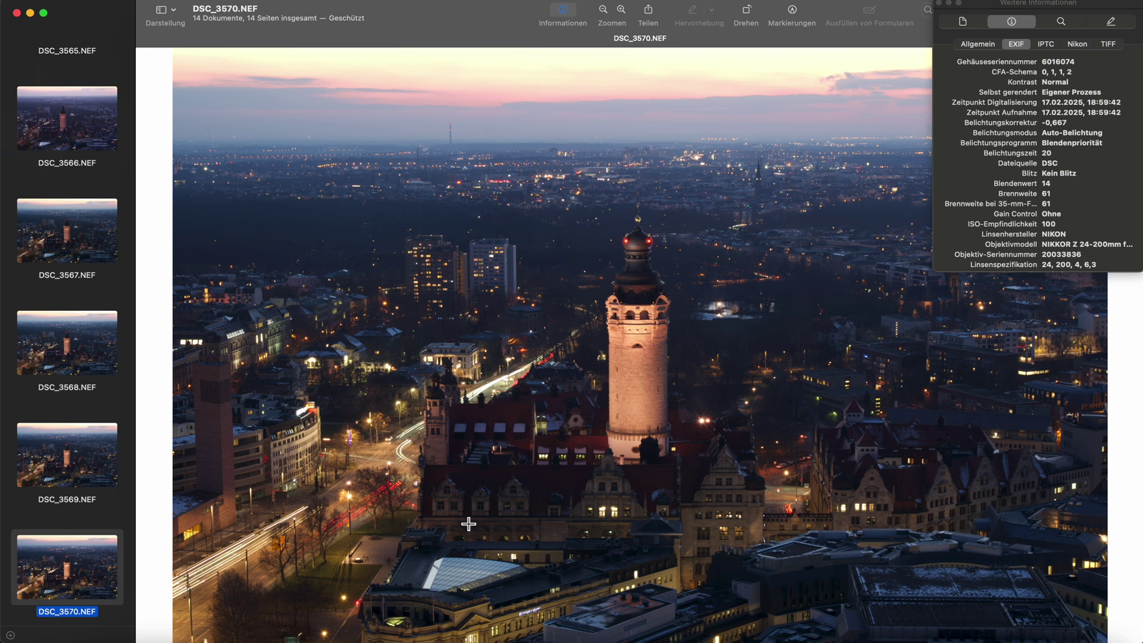
key("Down")
key("Down")
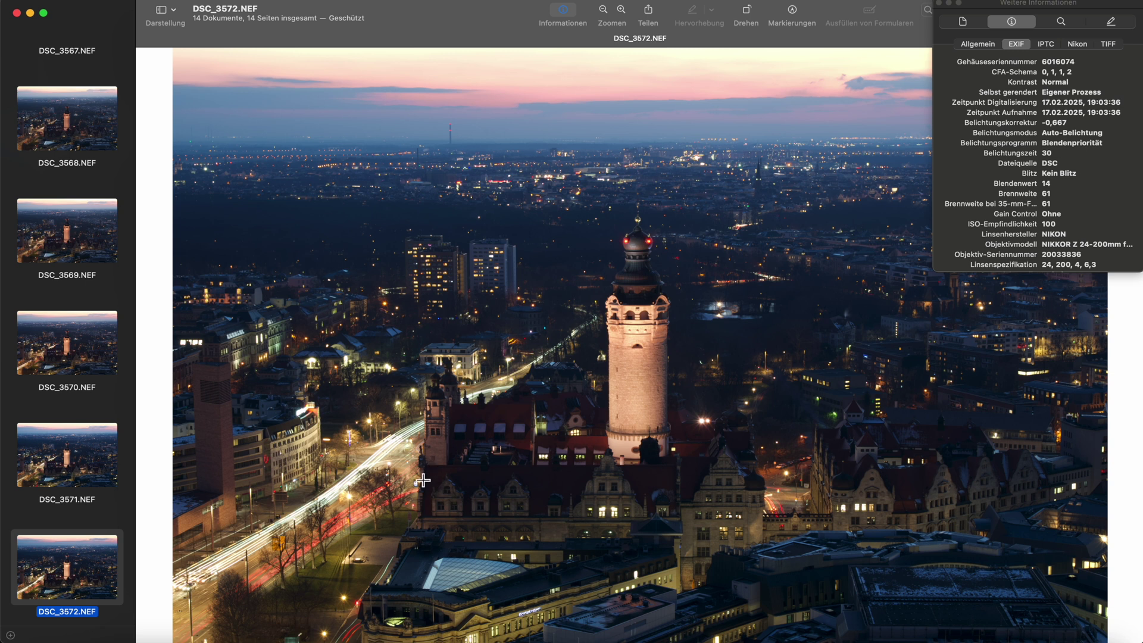
key("Down")
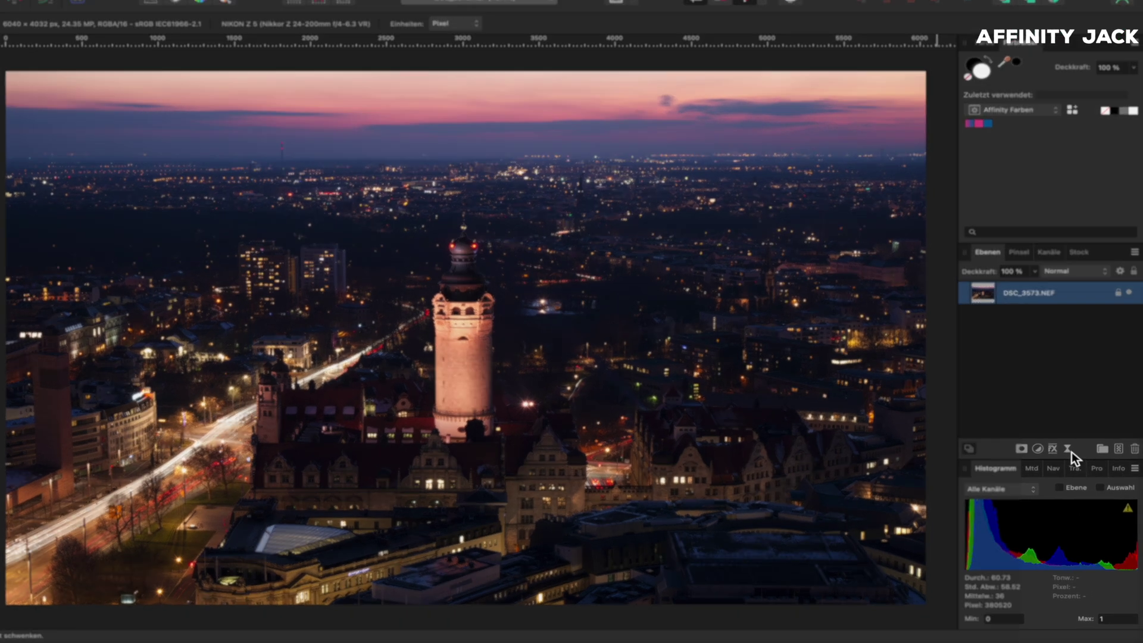
Step: Attach a Klarheit (Clarity) live filter to the DSC_3573.NEF layer
left_click(1058, 460)
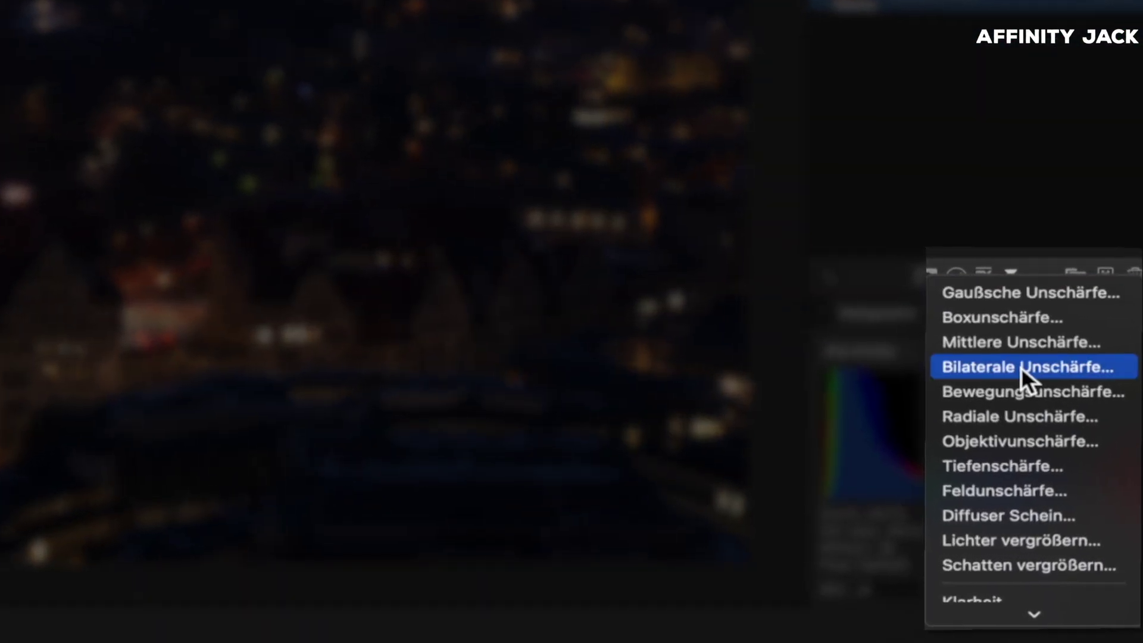
scroll(1021, 366, "down", 3)
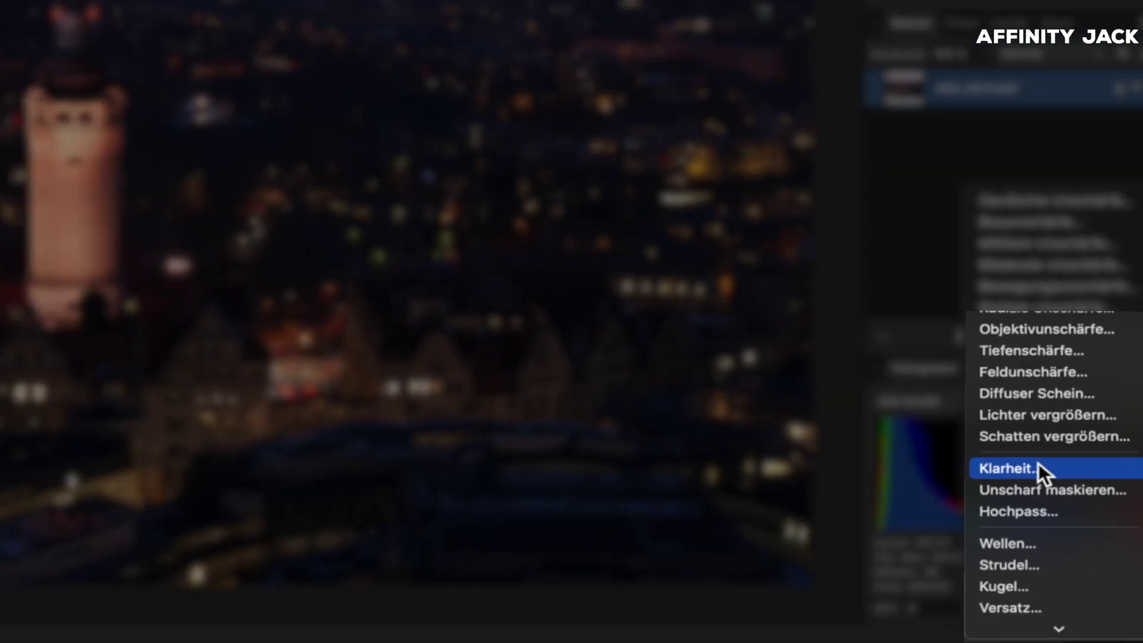
left_click(1038, 463)
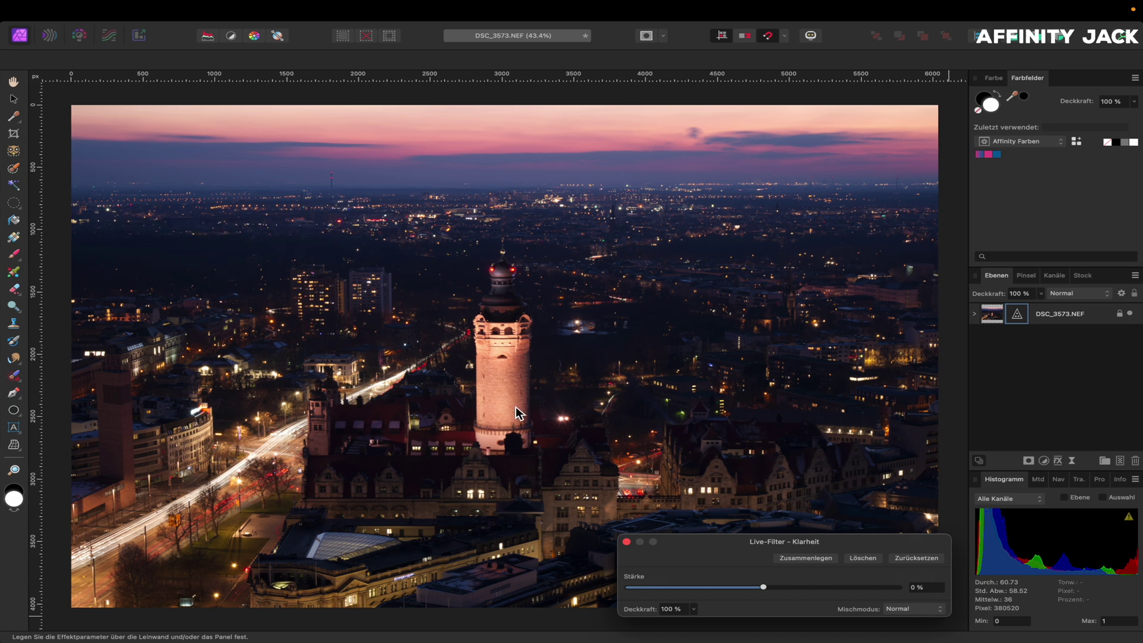
Step: Zoom onto the tower and set the Klarheit strength to 100%, checking it at fit view
scroll(504, 392, "up", 2)
scroll(501, 391, "up", 1)
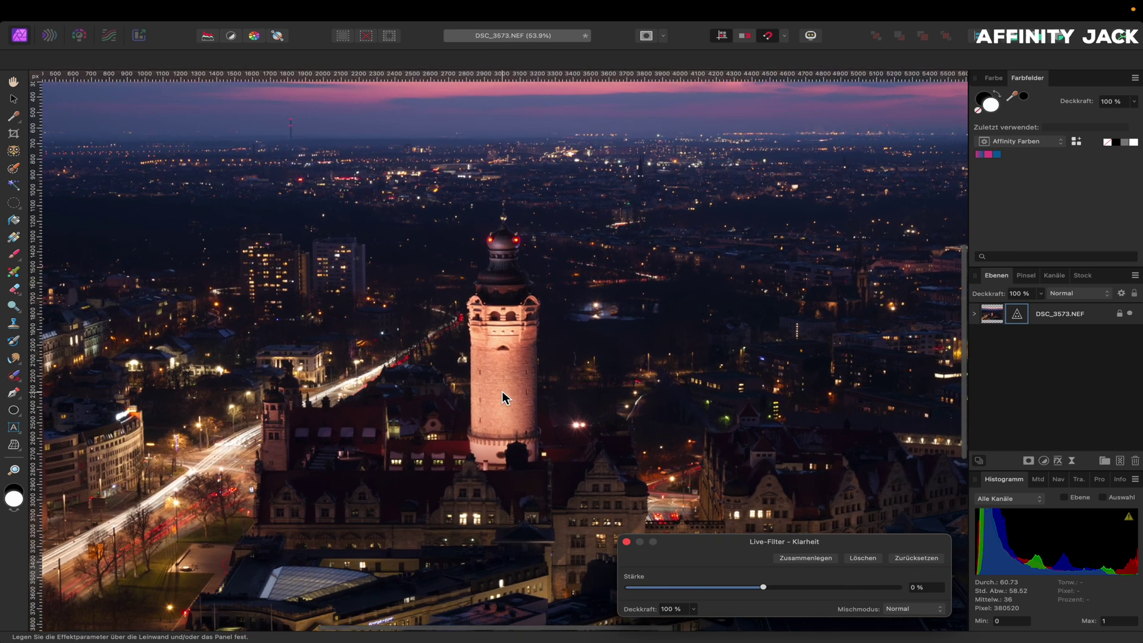
scroll(502, 391, "up", 2)
scroll(502, 391, "up", 1)
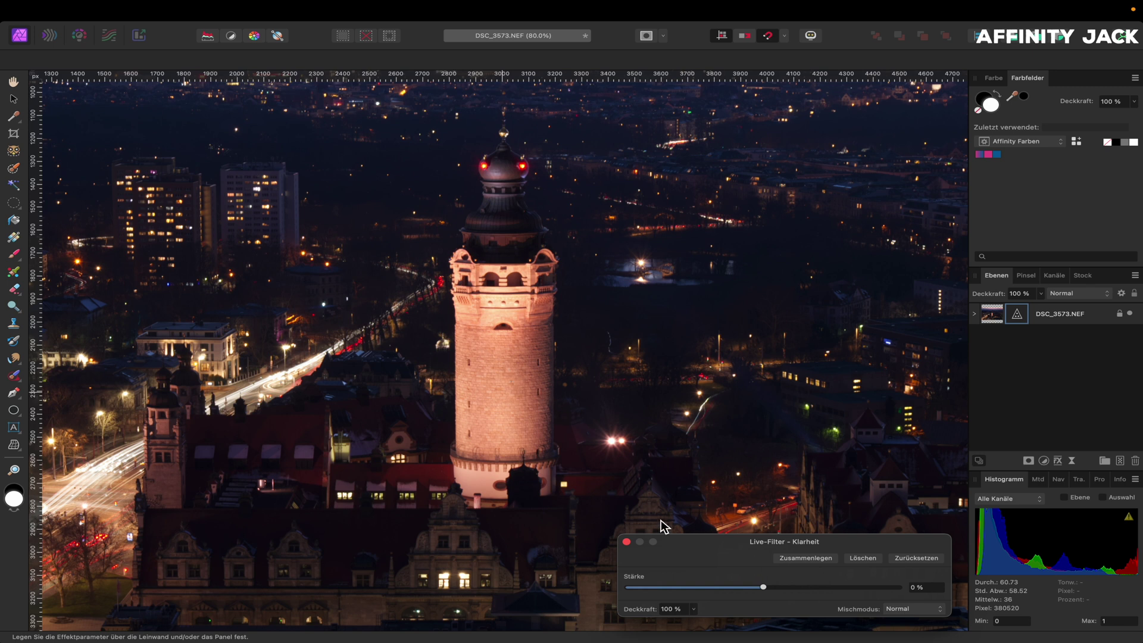
mouse_move(764, 587)
left_mouse_down()
mouse_move(909, 598)
mouse_move(784, 591)
left_mouse_up()
key("super+0")
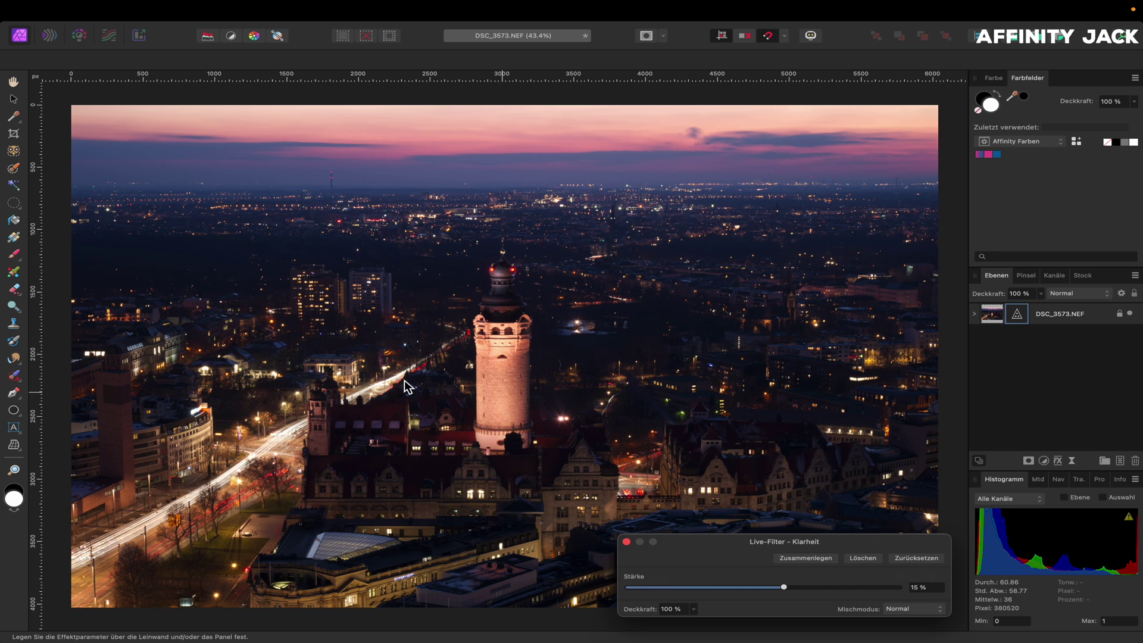
mouse_move(784, 587)
left_mouse_down()
mouse_move(914, 592)
mouse_move(676, 587)
mouse_move(926, 587)
left_mouse_up()
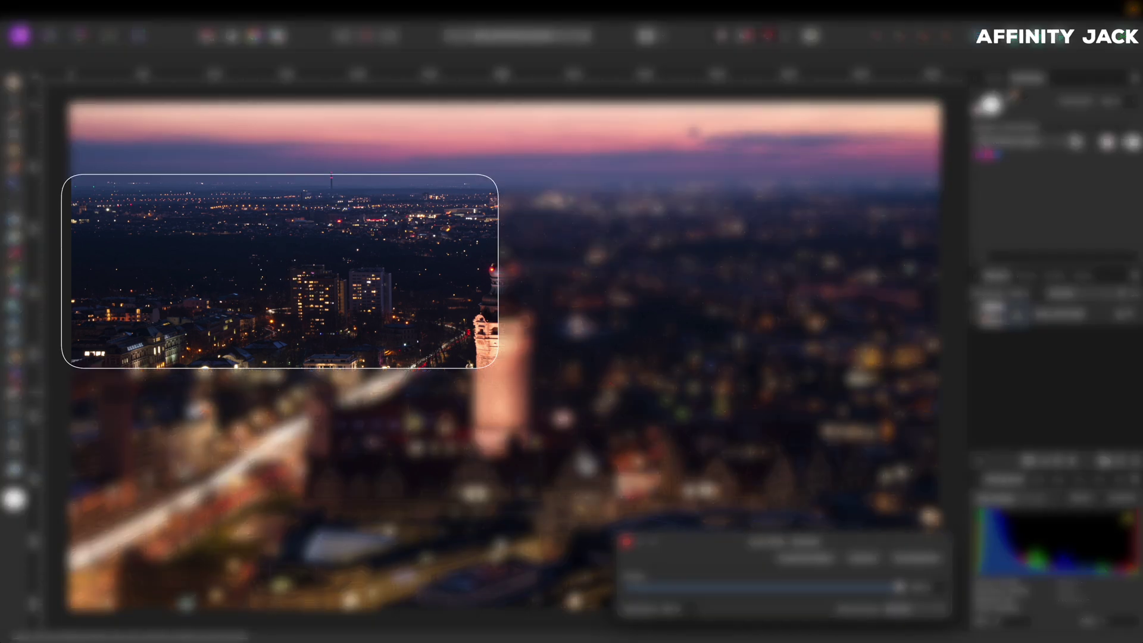
mouse_move(873, 586)
left_mouse_down()
mouse_move(635, 589)
mouse_move(928, 594)
mouse_move(903, 595)
left_mouse_up()
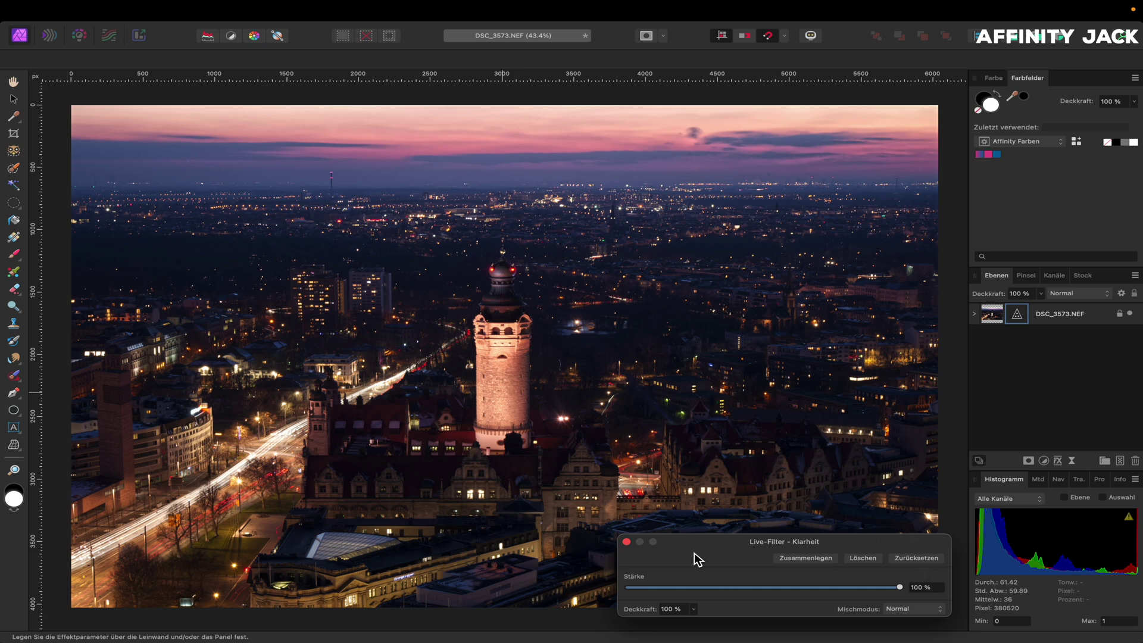
Step: Add a Helligkeit/Kontrast adjustment with contrast 16% and brightness about 10%
left_click(626, 541)
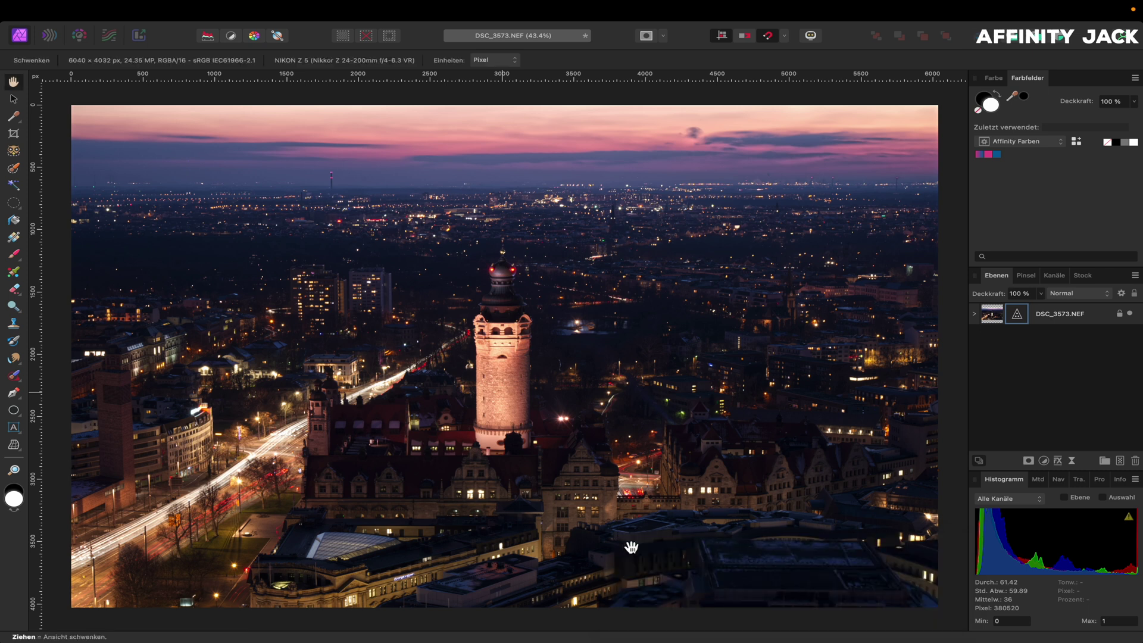
left_click(993, 315)
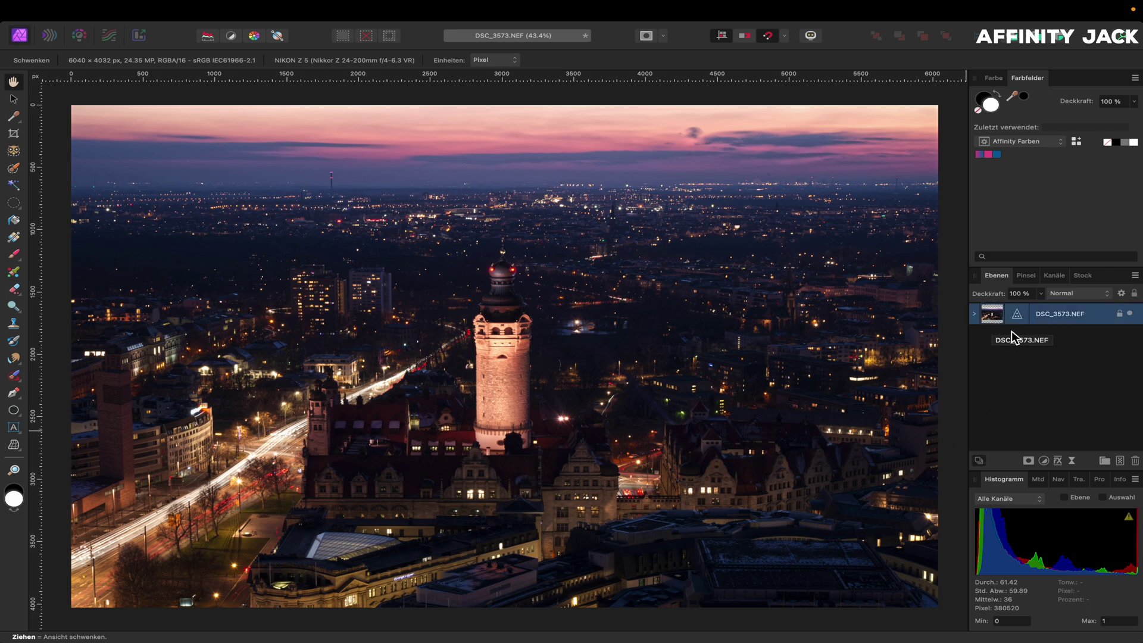
left_click(1043, 460)
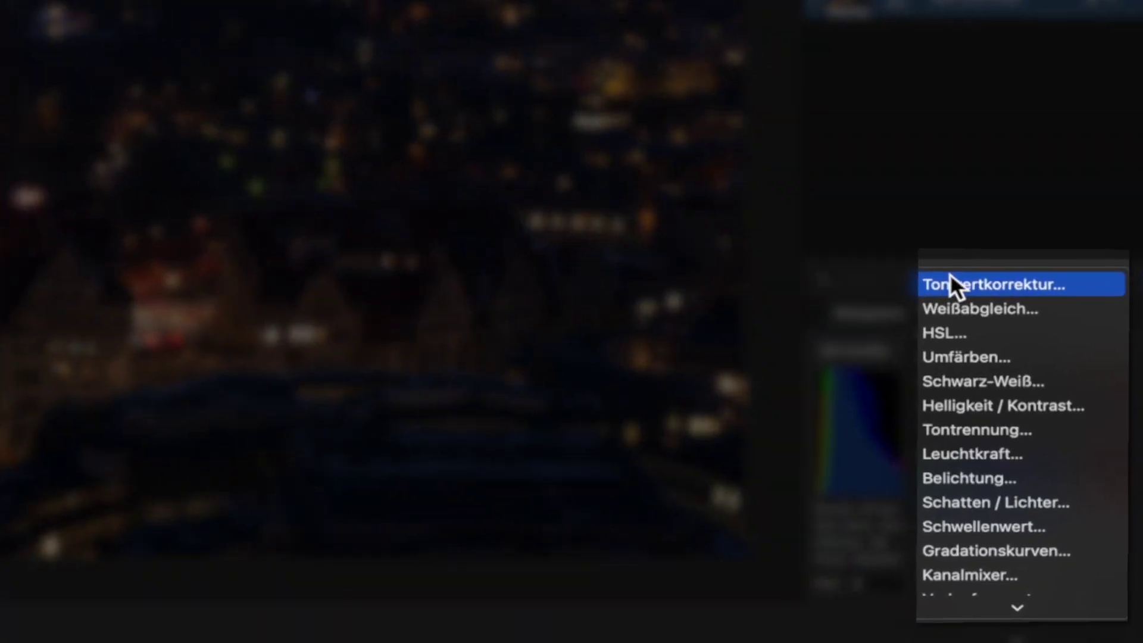
left_click(1008, 411)
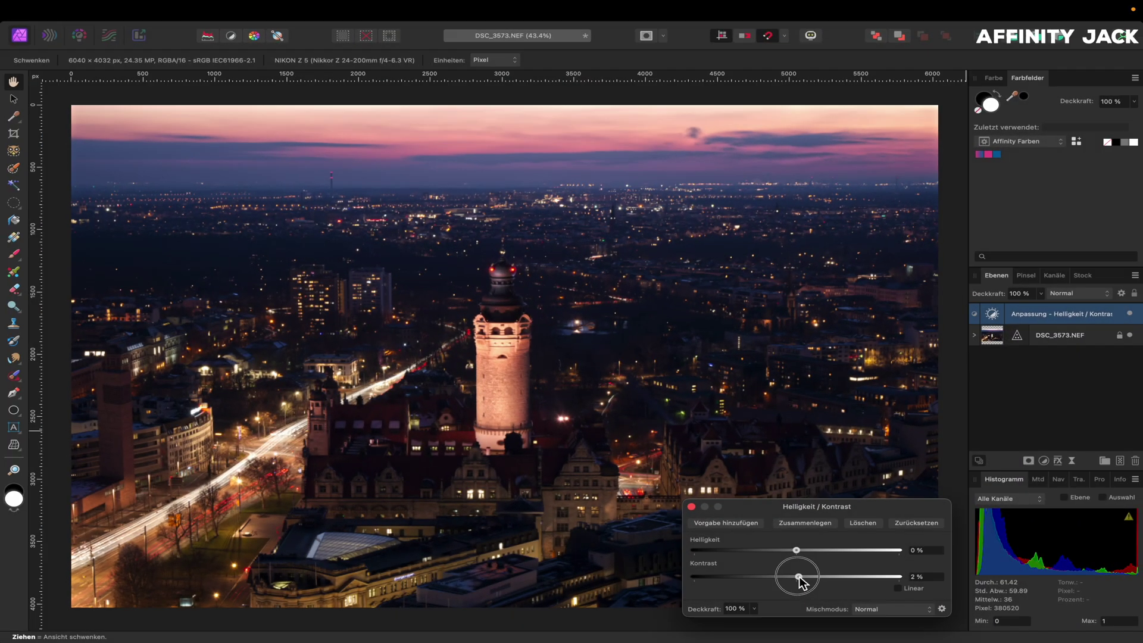
left_click_drag(798, 576, 816, 578)
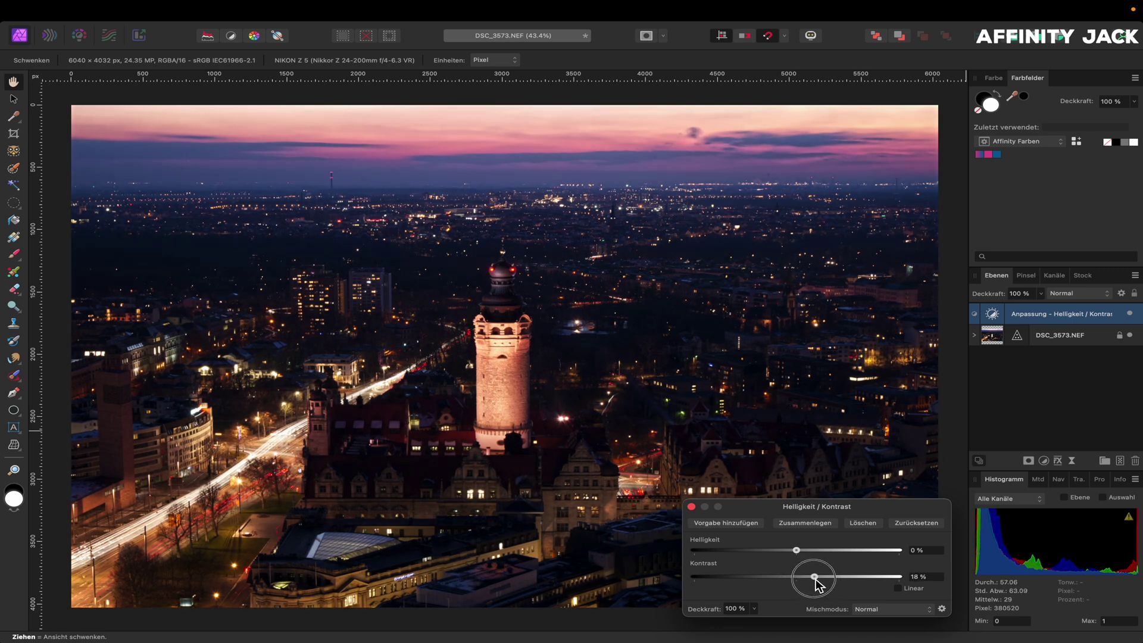
left_click_drag(814, 577, 812, 577)
left_click(798, 551)
left_click_drag(805, 550, 810, 552)
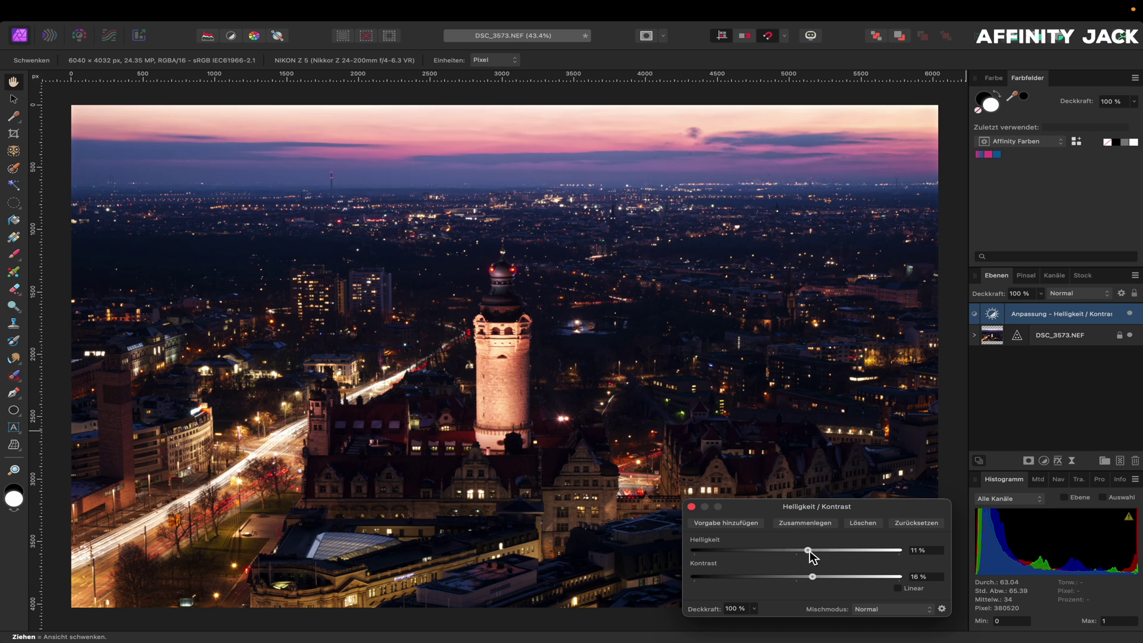
left_click(692, 506)
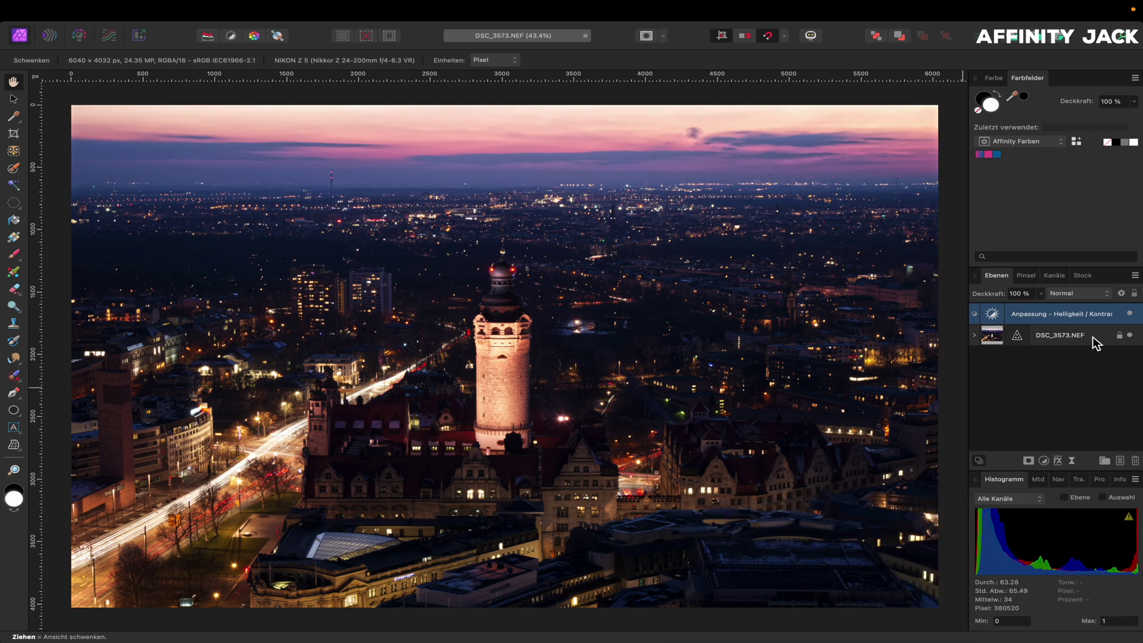
Step: Compare the adjustment on a tower close-up and hide the nested Klarheit filter
left_click(1131, 315)
left_click(1131, 314)
scroll(546, 373, "up", 3)
scroll(547, 373, "up", 2)
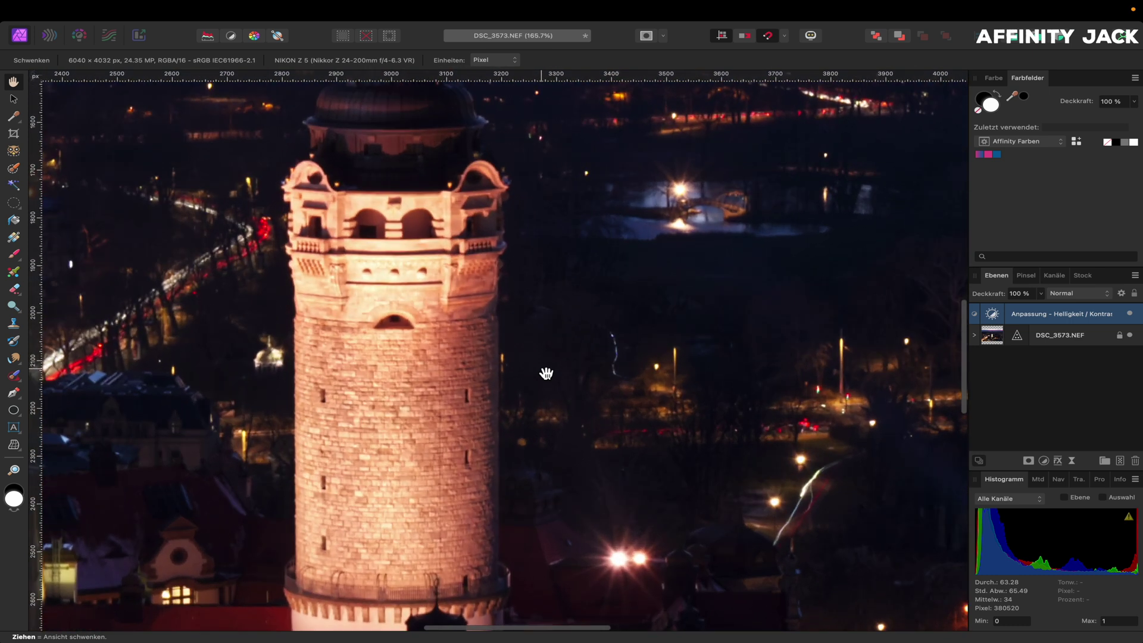
left_click(1130, 314)
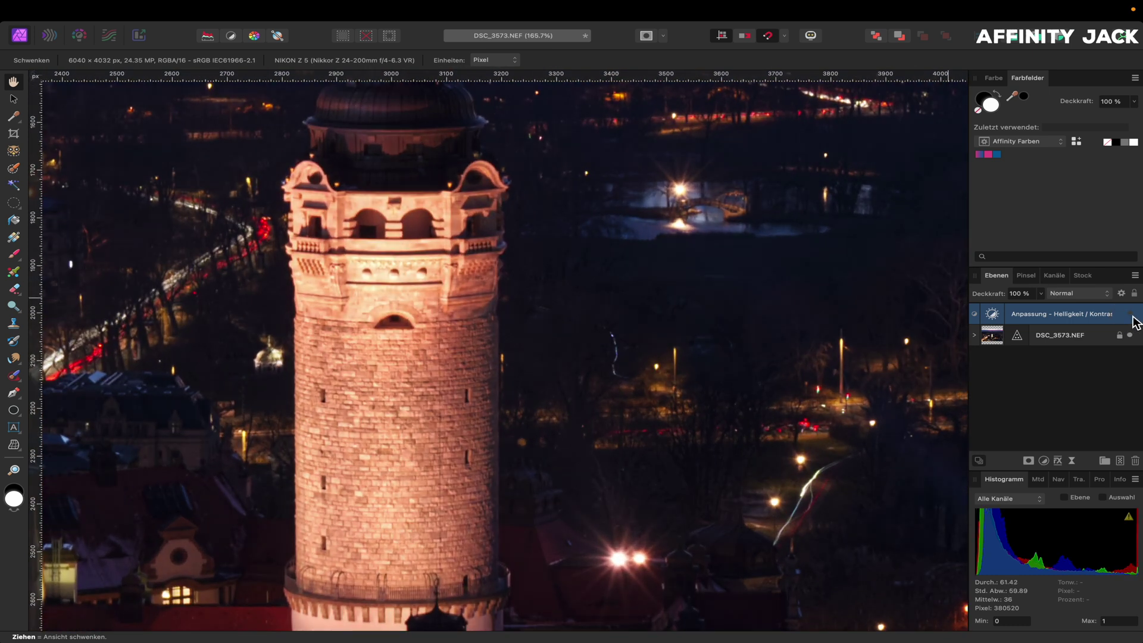
left_click(975, 335)
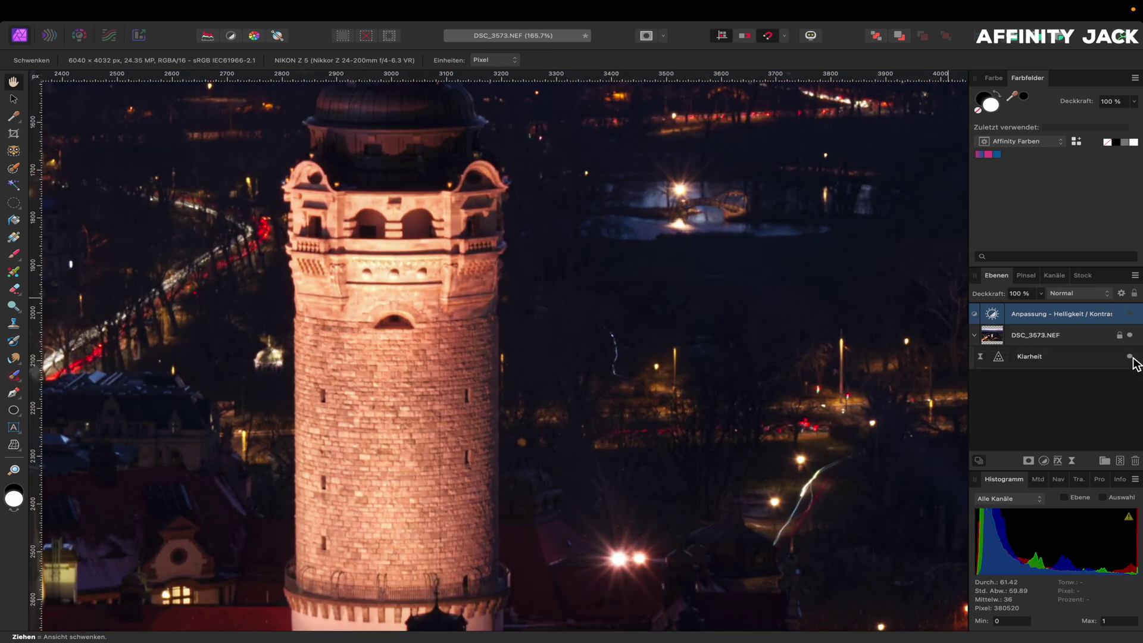
left_click(1131, 357)
Step: Re-enable the hidden Klarheit filter and fit the whole cityscape in the window
left_click(1130, 314)
key("ctrl+0")
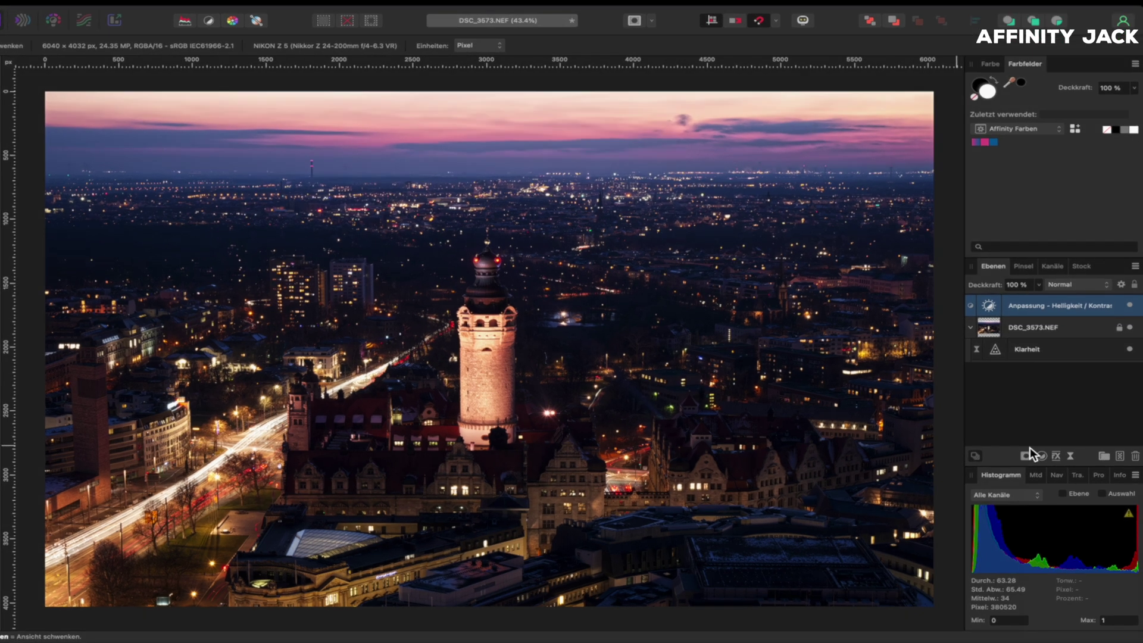
Step: Add a Gradationskurven adjustment with control points on the upper curve and midpoint
left_click(1029, 453)
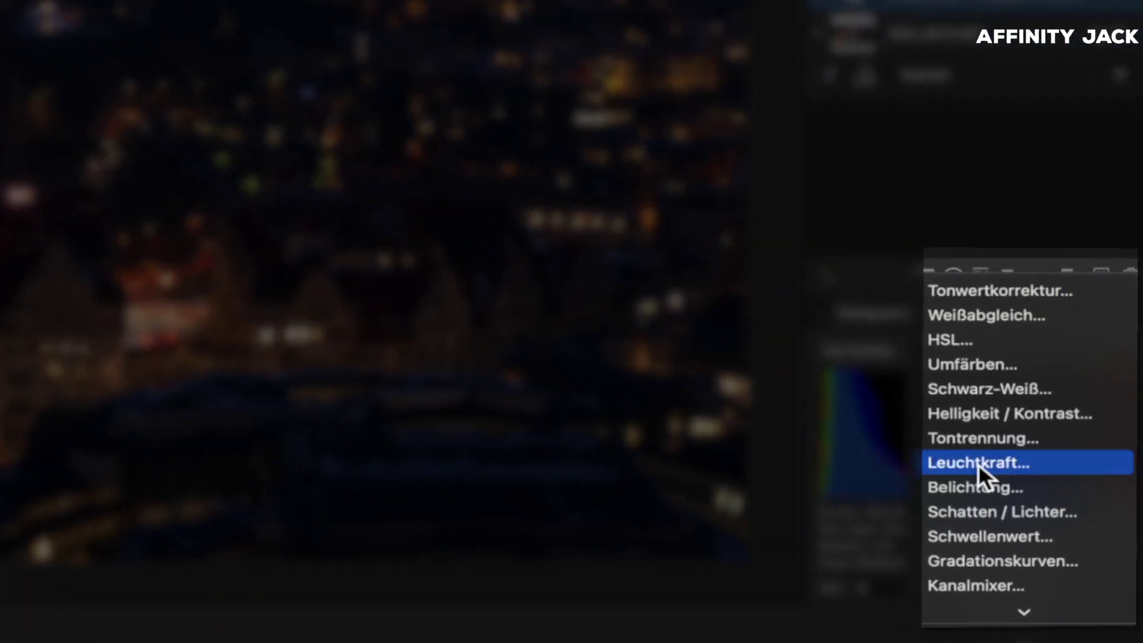
left_click(994, 564)
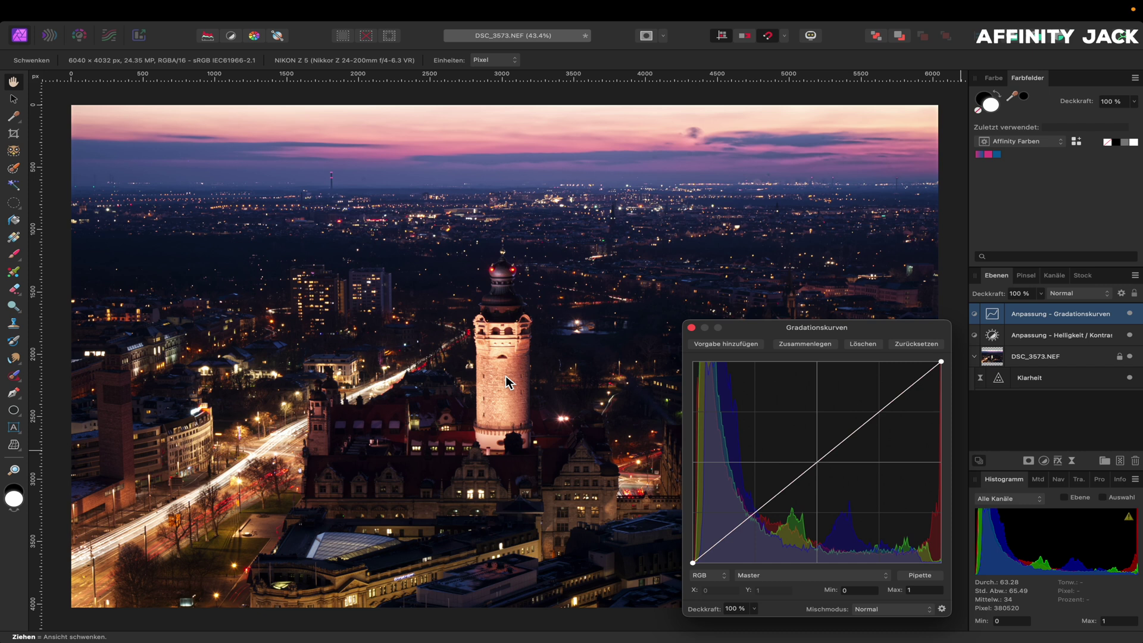
left_click(879, 413)
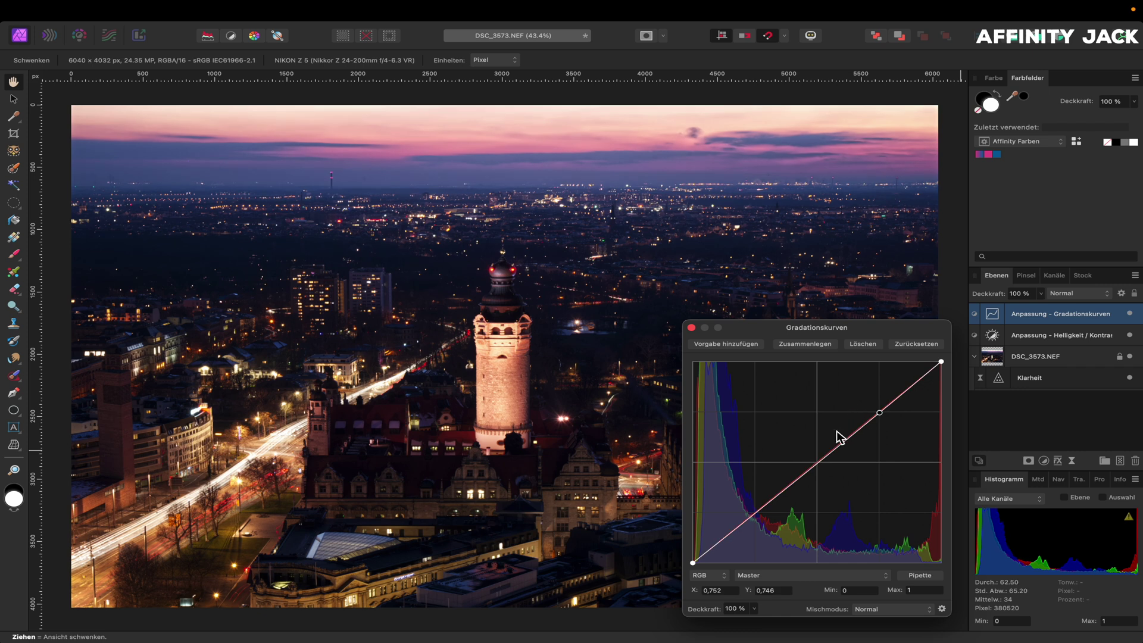
left_click(817, 463)
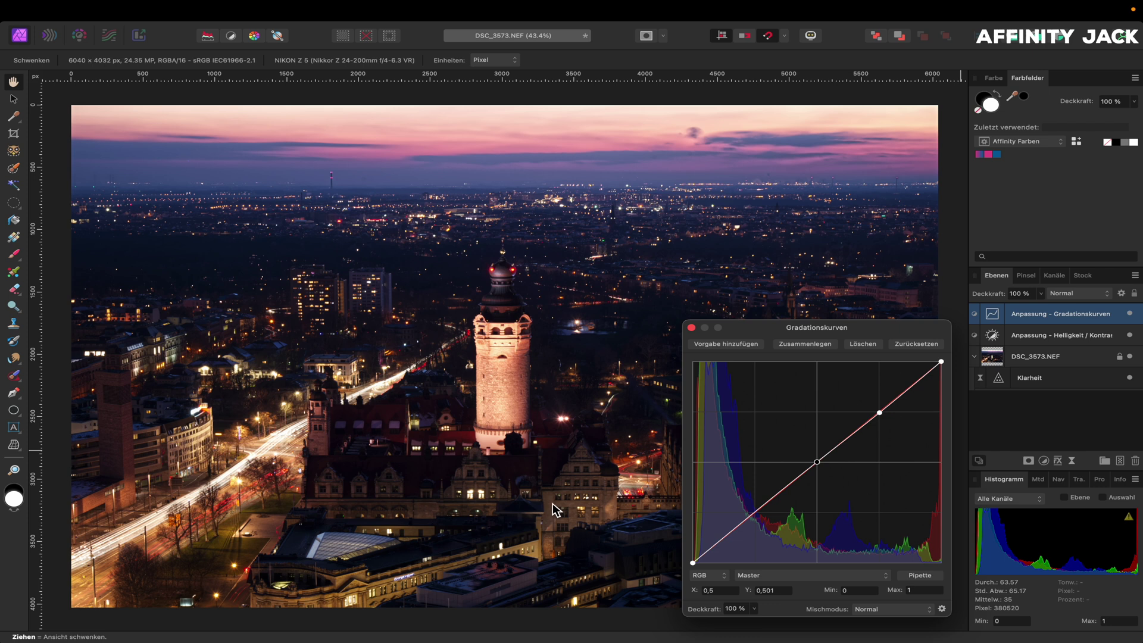
Step: Sample a shadow curve point from the image and fine-tune its height
left_click(915, 579)
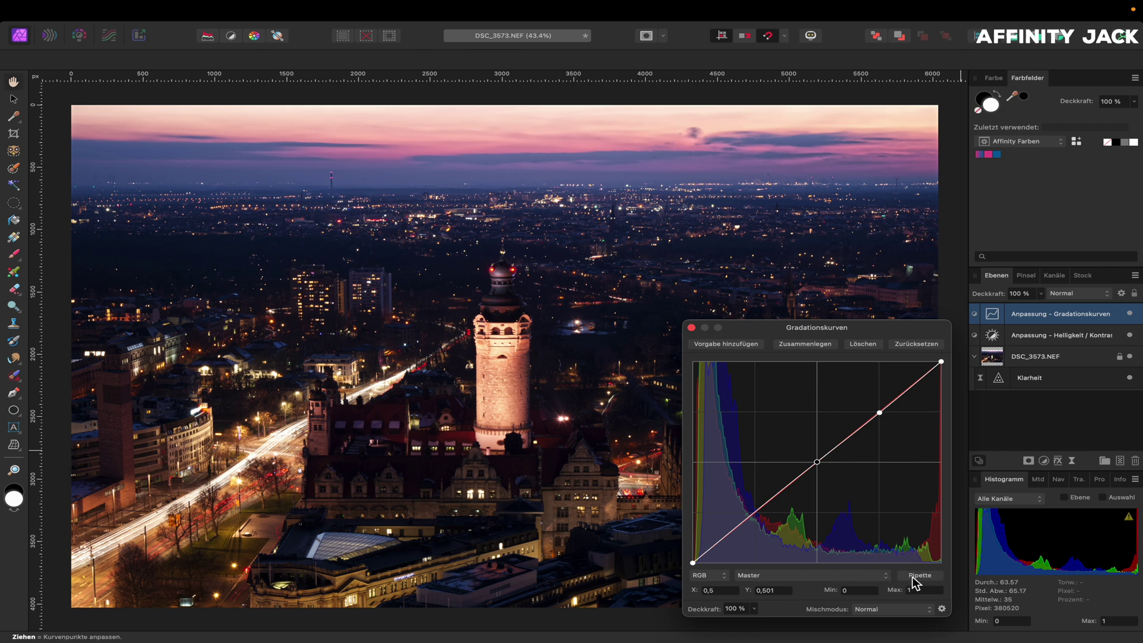
left_click(453, 493)
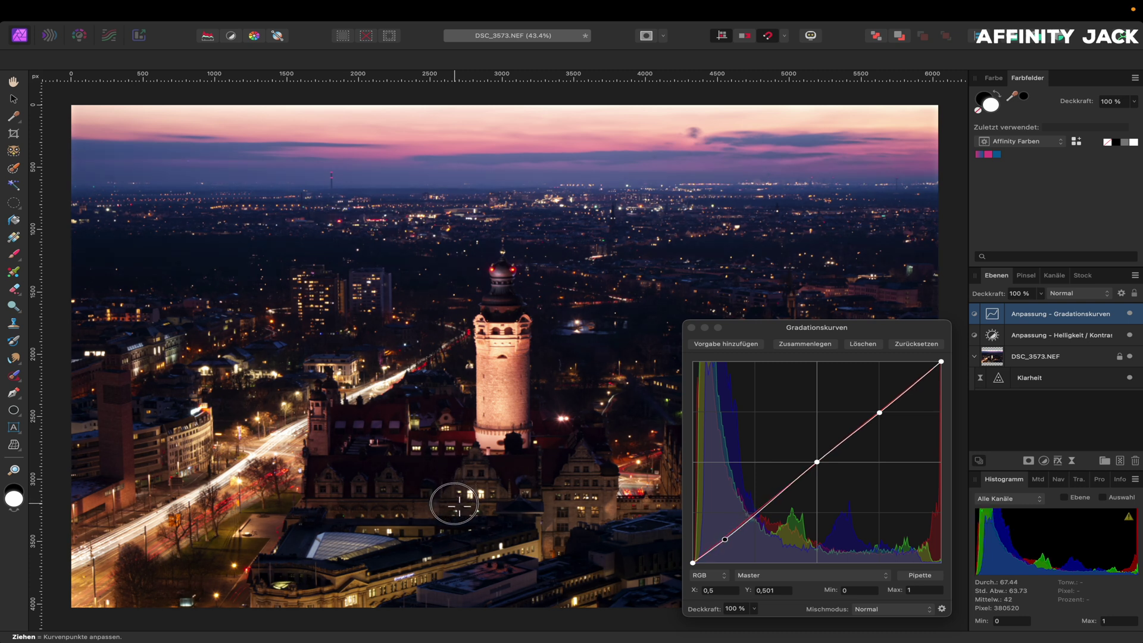
left_click_drag(454, 503, 453, 490)
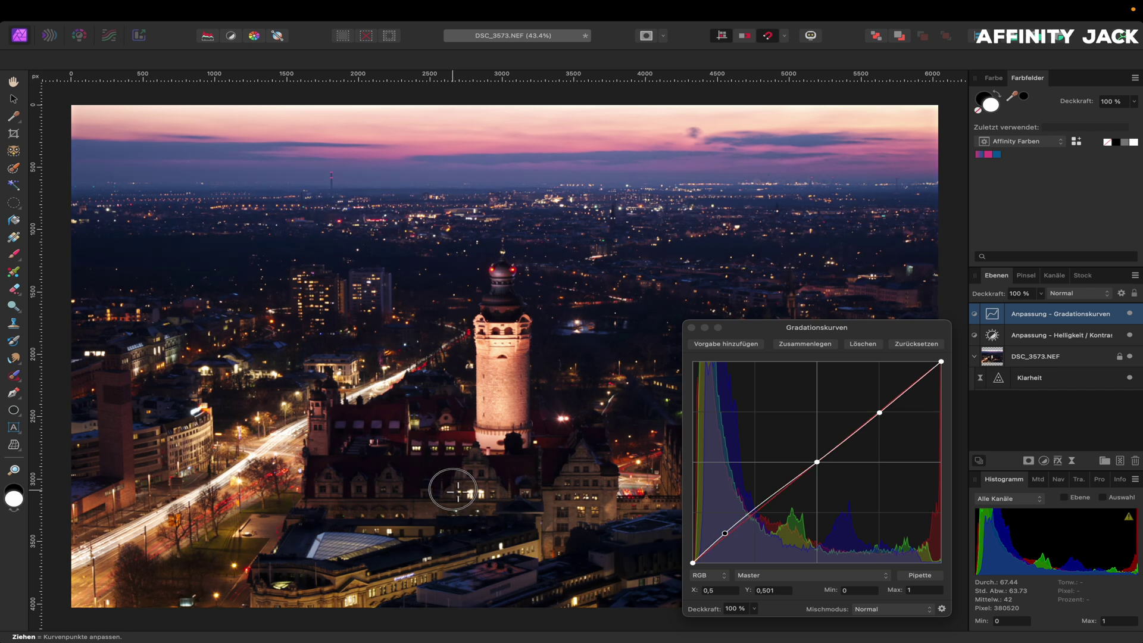
left_click_drag(453, 493, 450, 498)
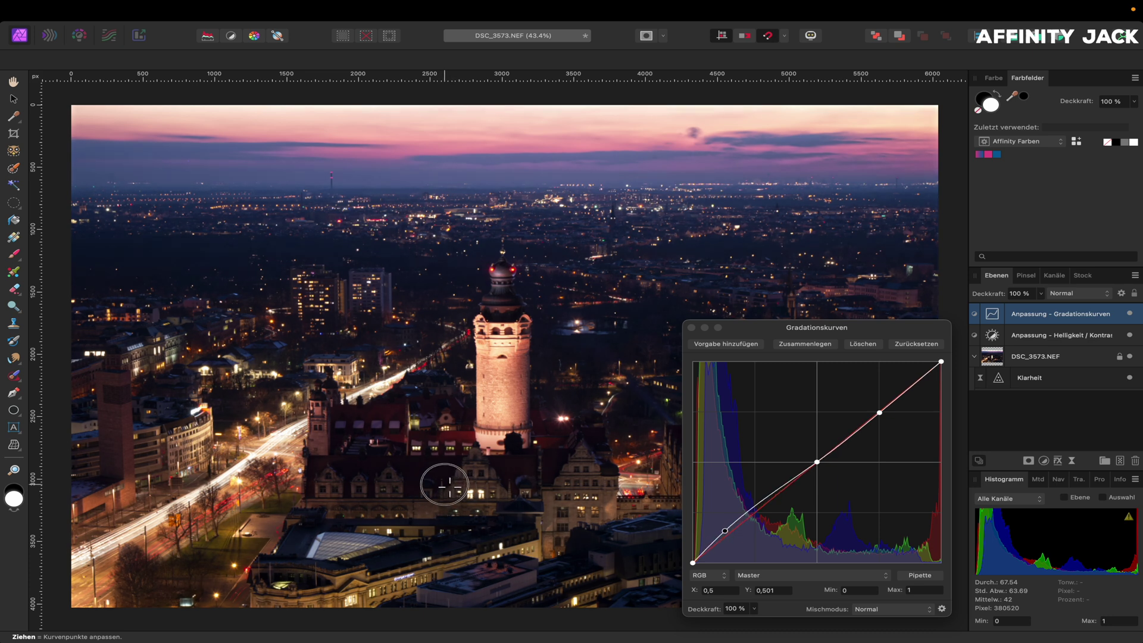
mouse_move(444, 484)
left_mouse_down()
mouse_move(451, 463)
mouse_move(456, 476)
left_mouse_up()
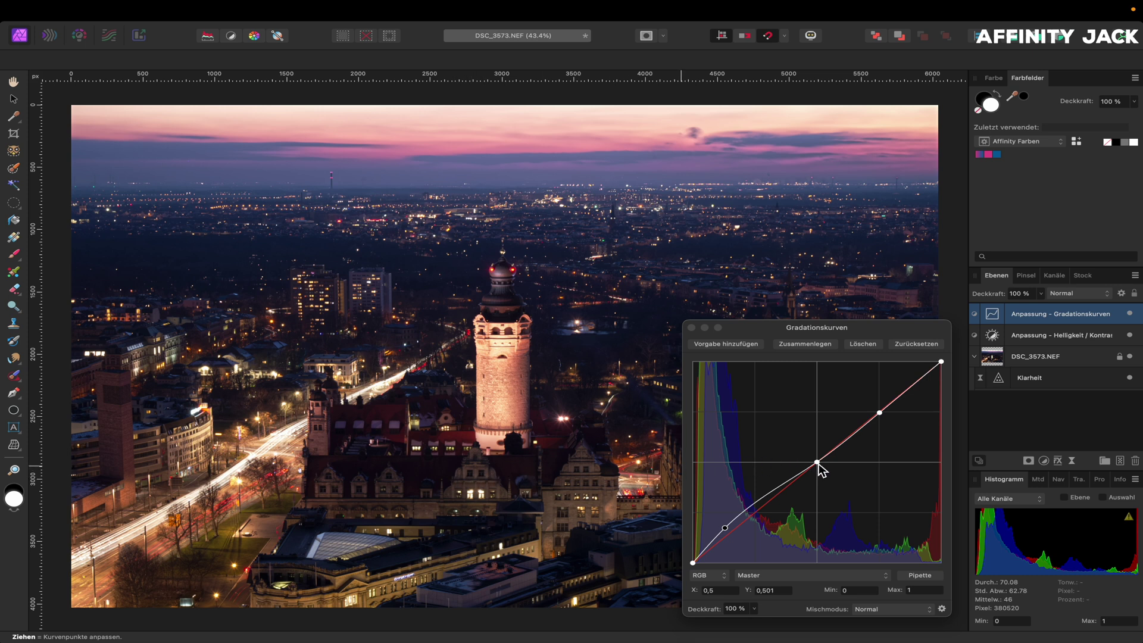
Step: Raise the curve midpoint to brighten midtones, then toggle the curves layer to compare
left_click_drag(818, 463, 816, 456)
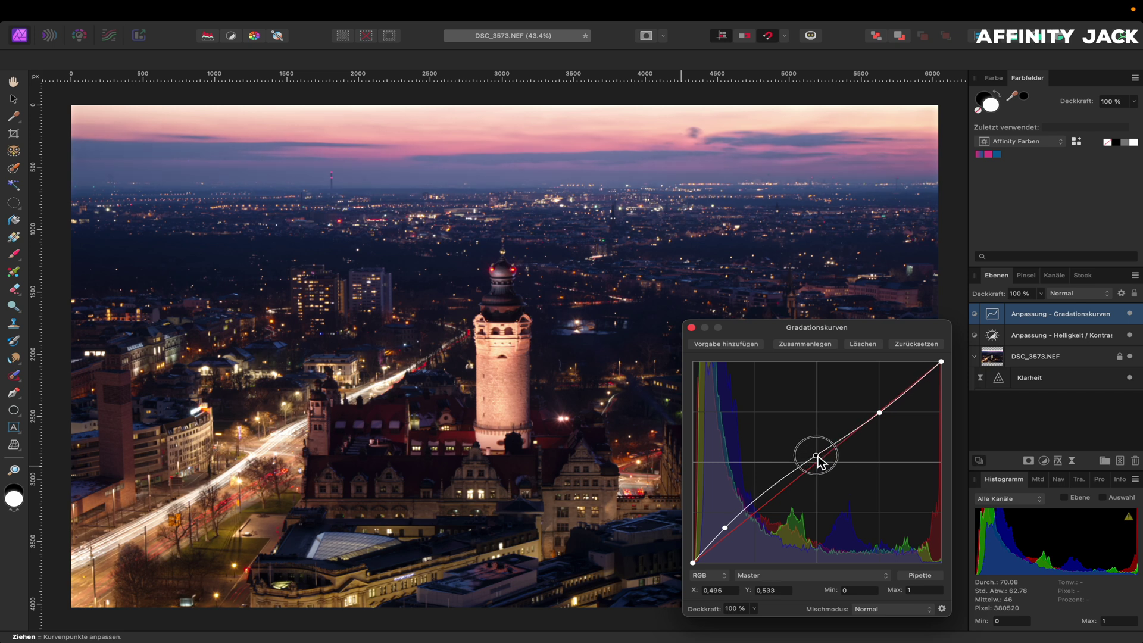
left_click_drag(818, 458, 818, 454)
left_click(691, 327)
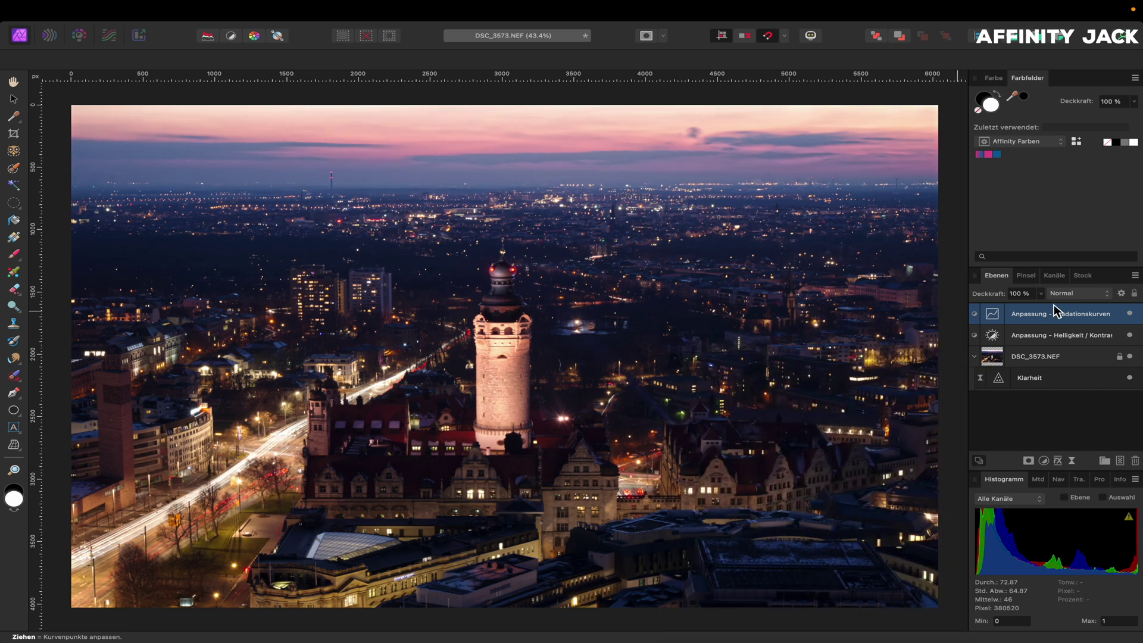
left_click(1131, 314)
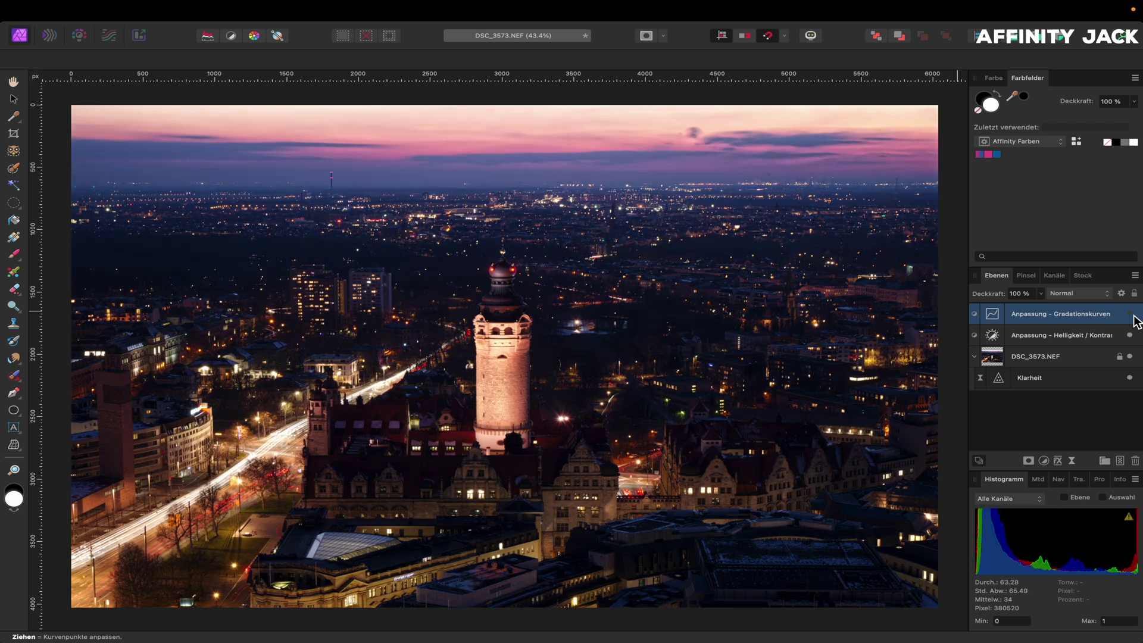
left_click(1134, 317)
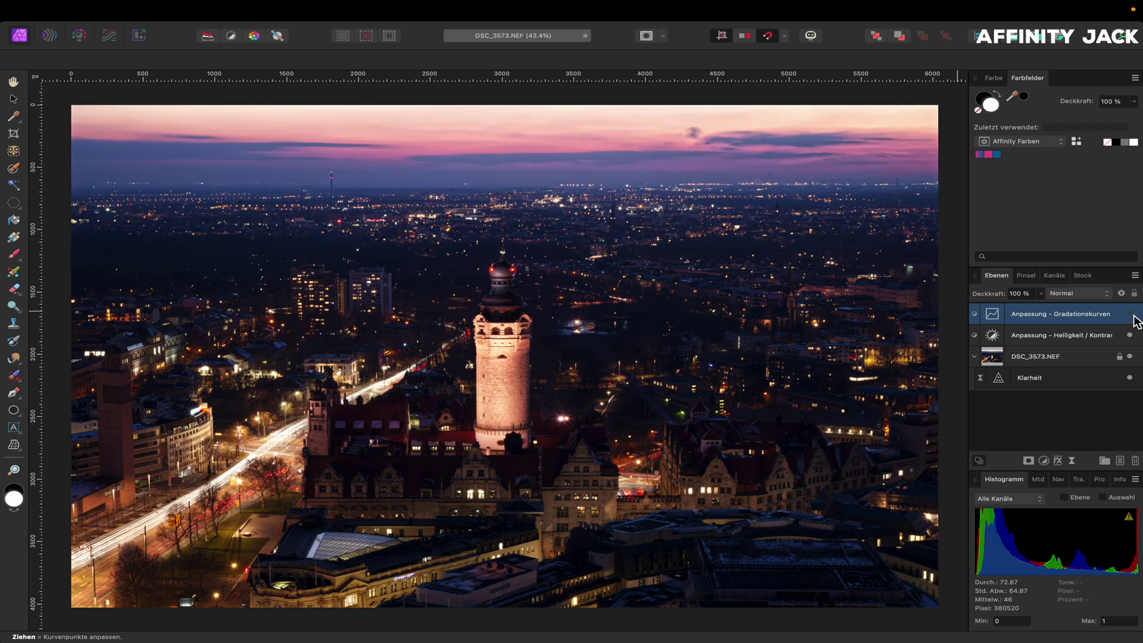
left_click(1134, 319)
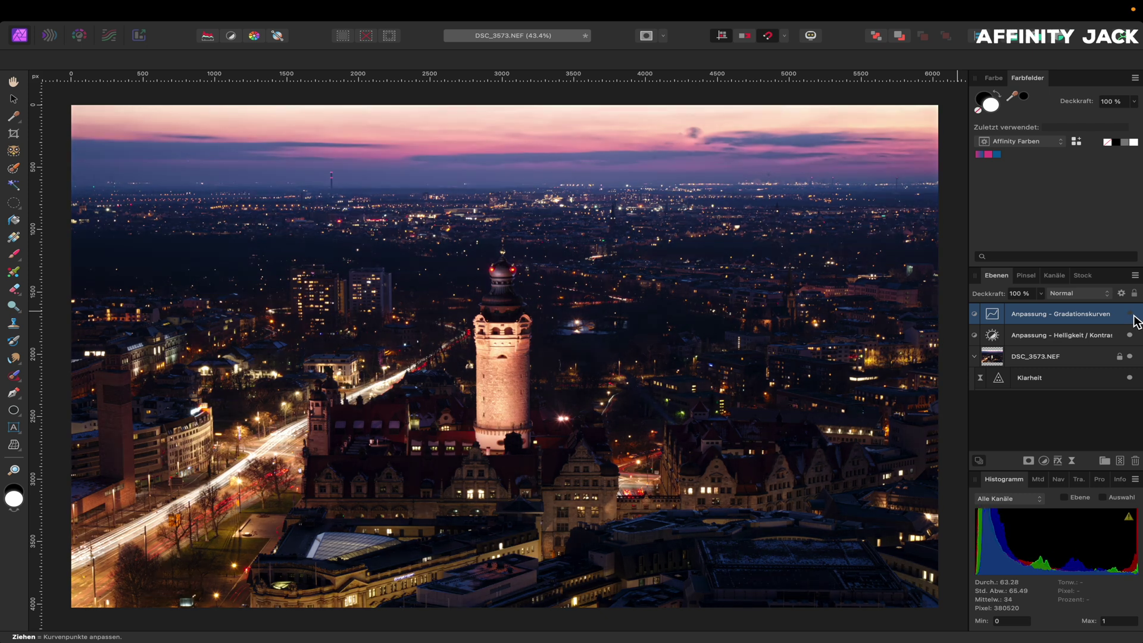
left_click(1134, 318)
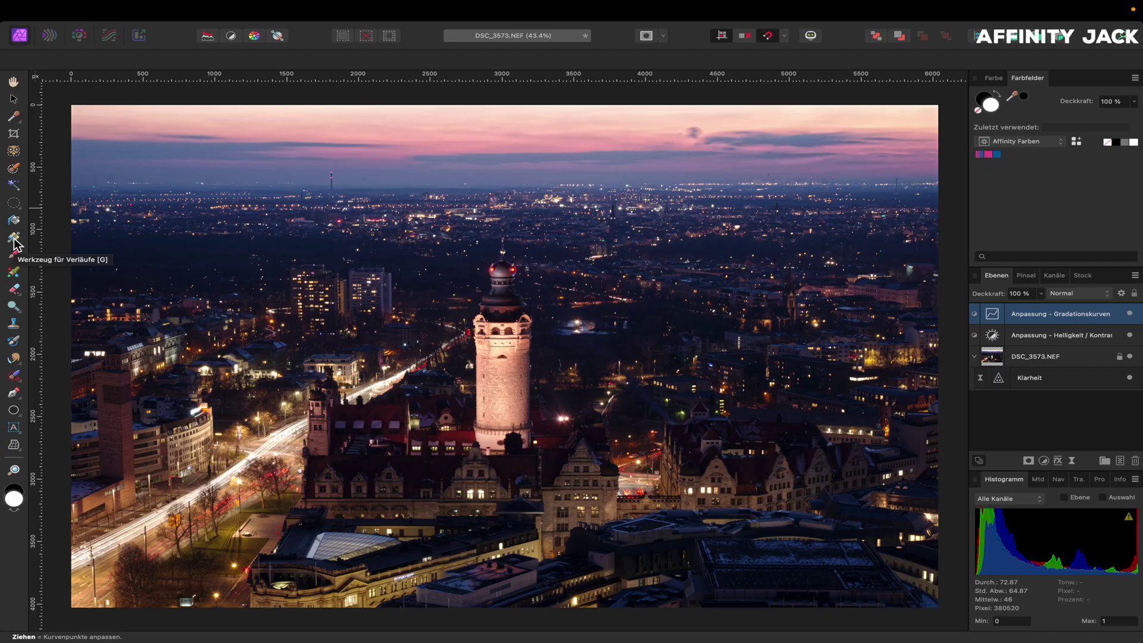
Step: Mask the curves layer with a vertical linear gradient ending just below the horizon
left_click(14, 238)
left_click_drag(544, 240, 544, 179)
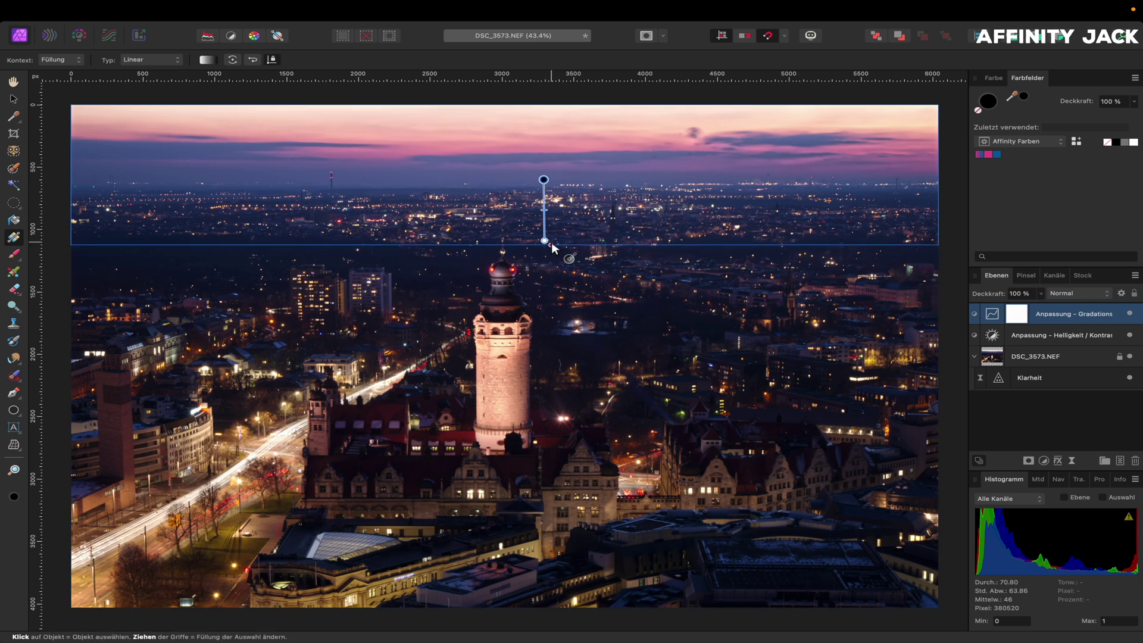
left_click_drag(544, 241, 548, 211)
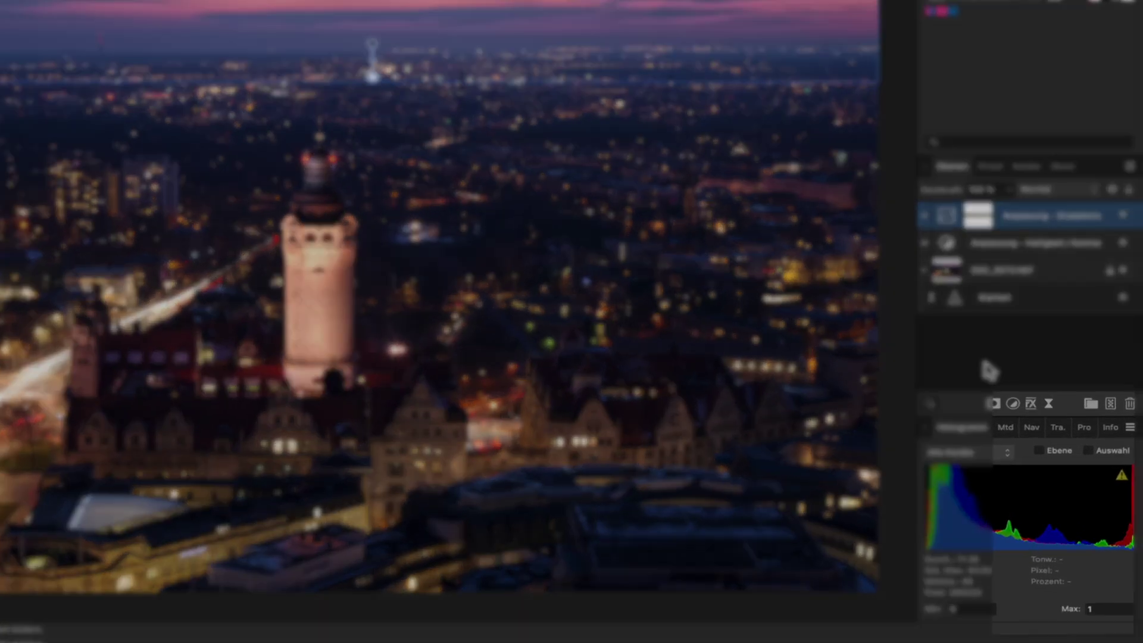
left_click(1044, 460)
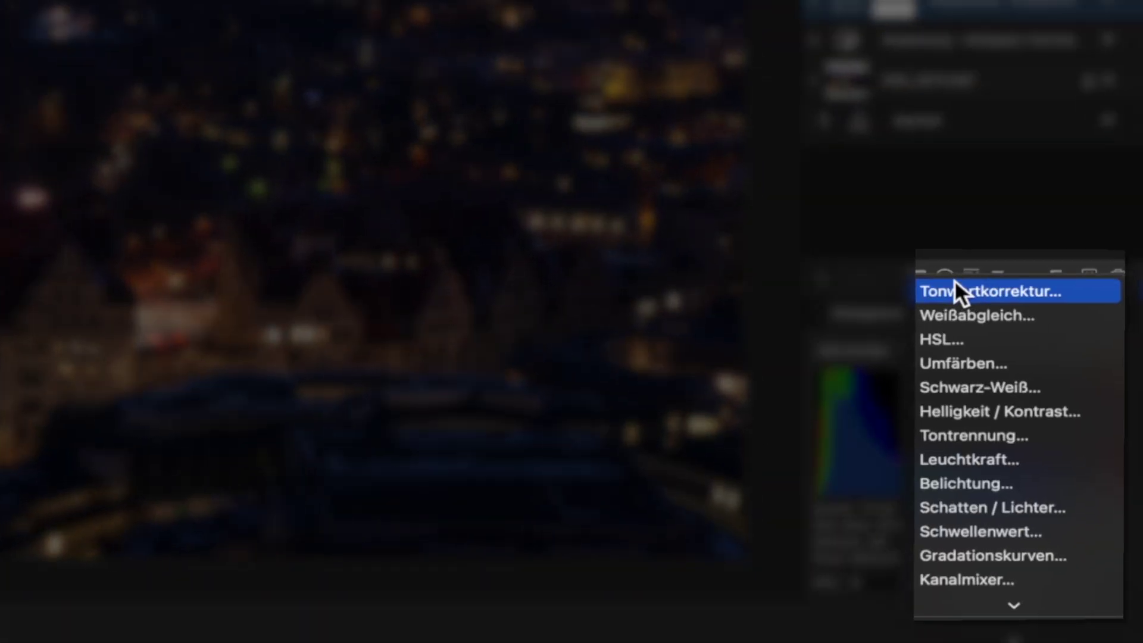
Step: Add a Weißabgleich layer at 22% white balance and 17% tint, toggling it to compare
left_click(964, 319)
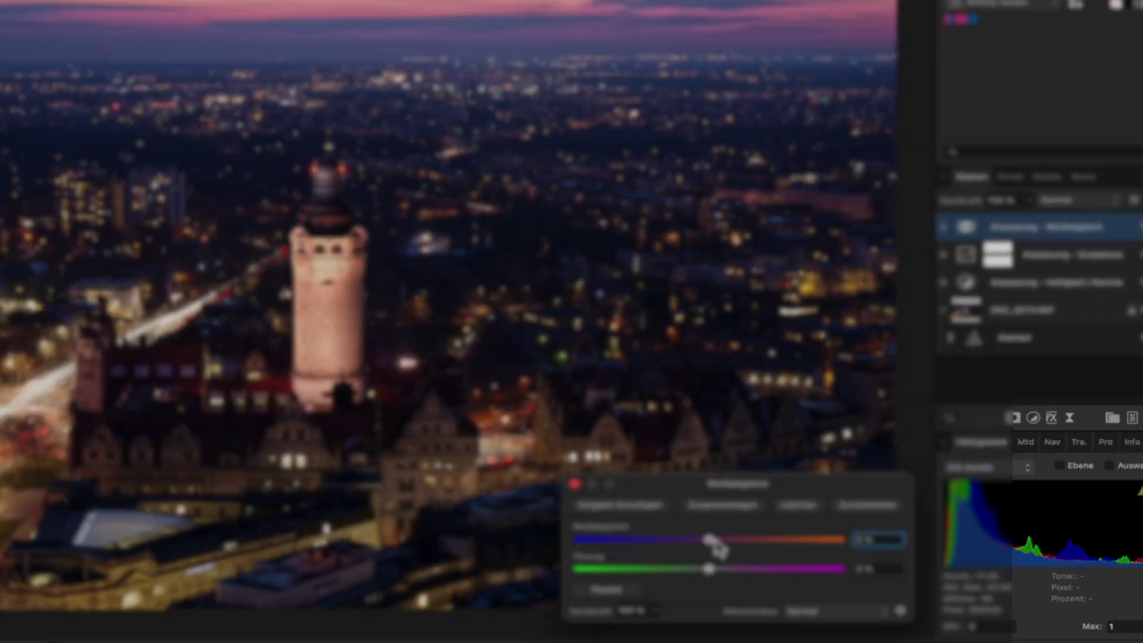
mouse_move(798, 555)
left_mouse_down()
mouse_move(823, 561)
mouse_move(816, 587)
left_mouse_up()
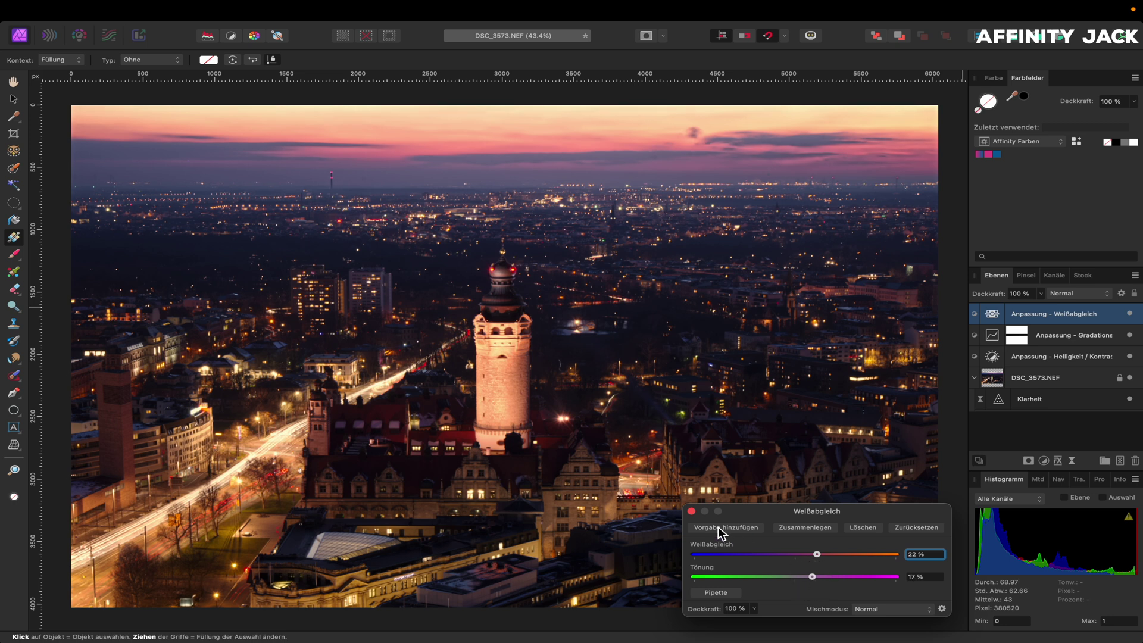
left_click(691, 511)
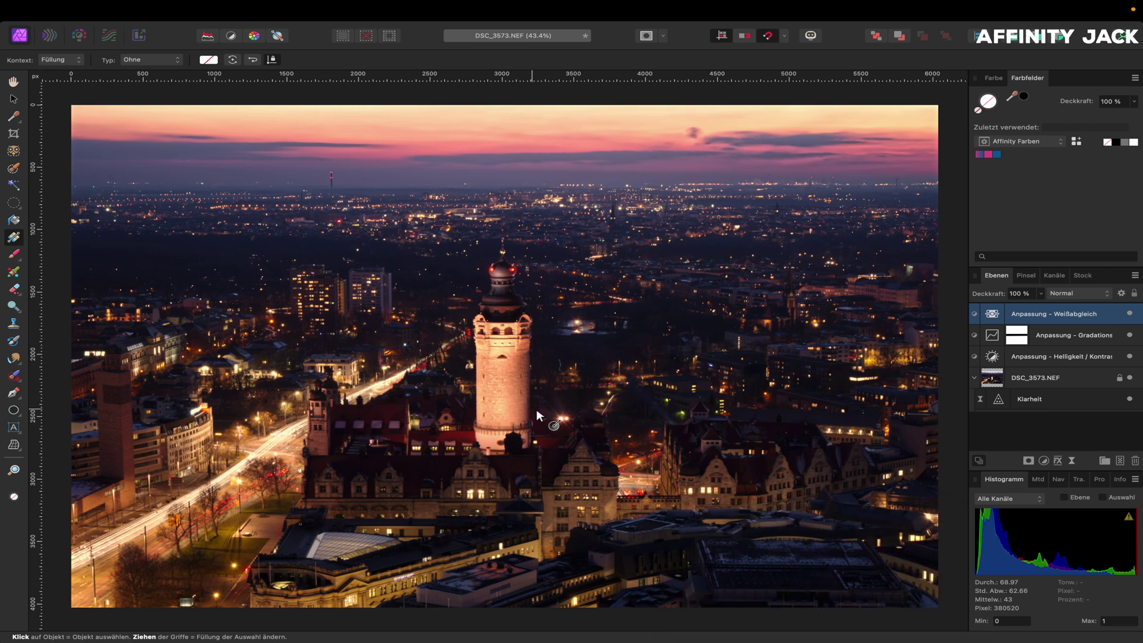
left_click(1129, 314)
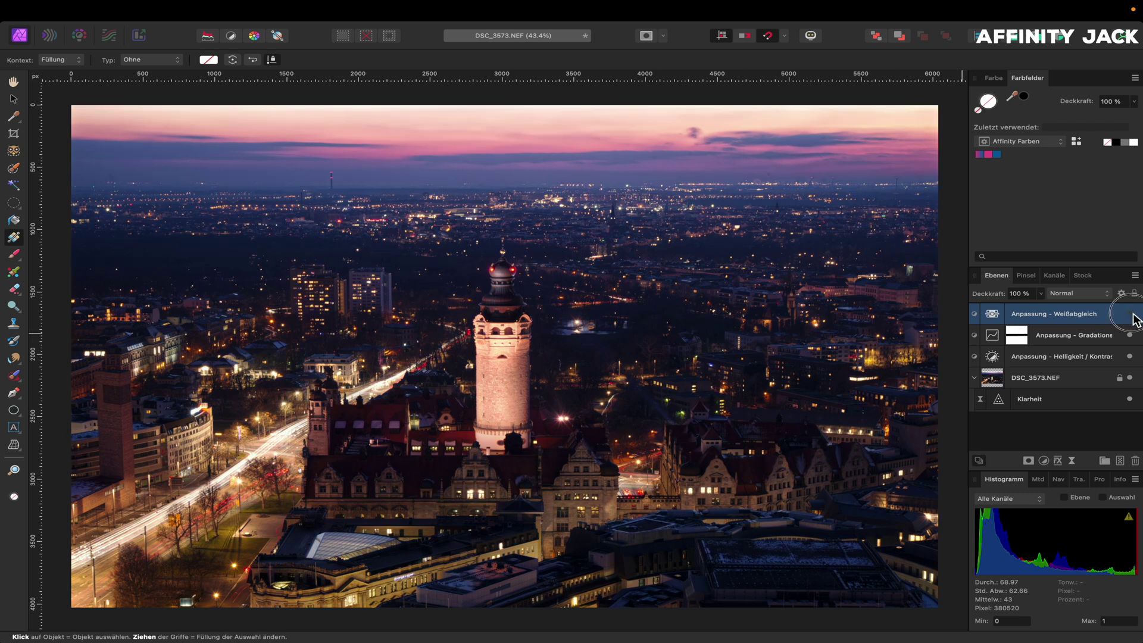
left_click(1130, 314)
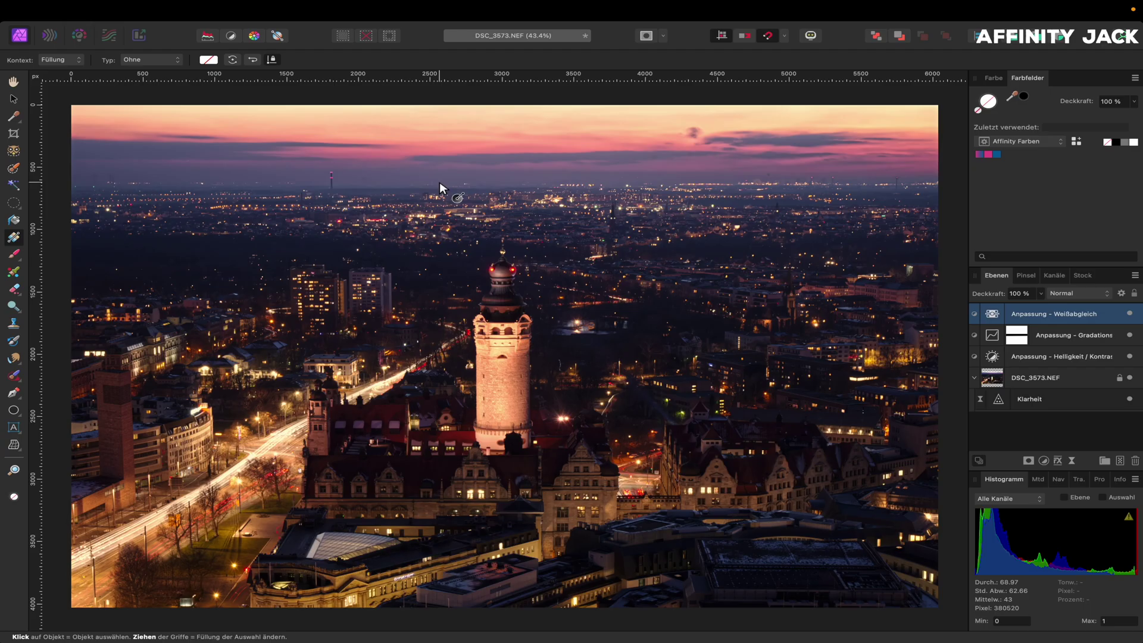
Step: Draw a vertical linear gradient mask on the Weißabgleich layer across the horizon
left_click(440, 171)
mouse_move(439, 181)
left_mouse_down()
mouse_move(440, 209)
mouse_move(440, 177)
left_mouse_up()
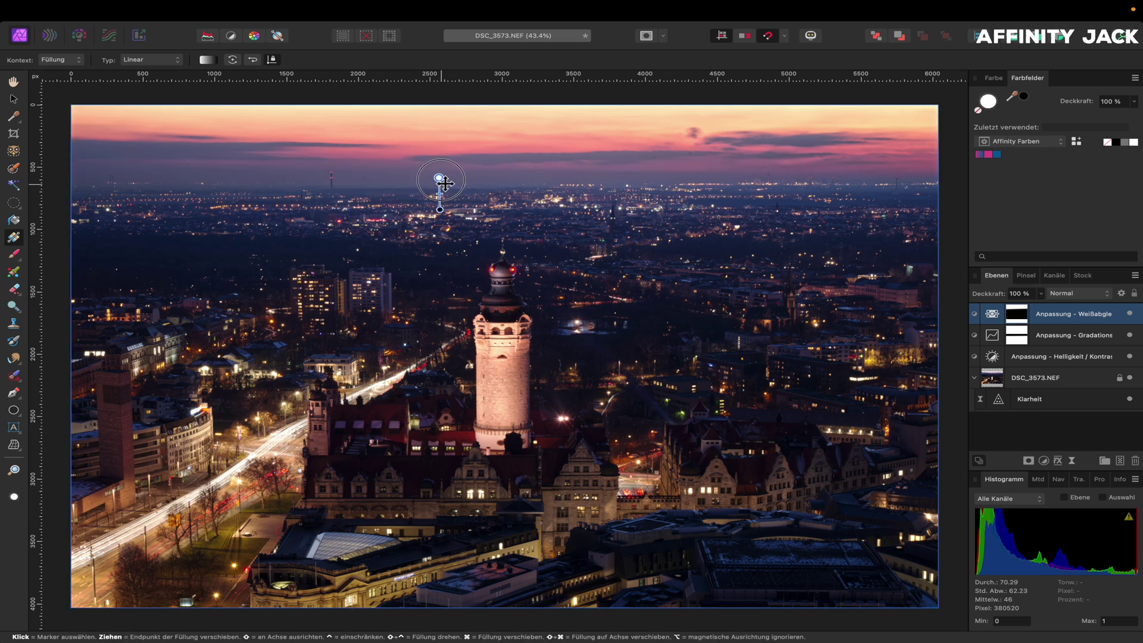
left_click(440, 207)
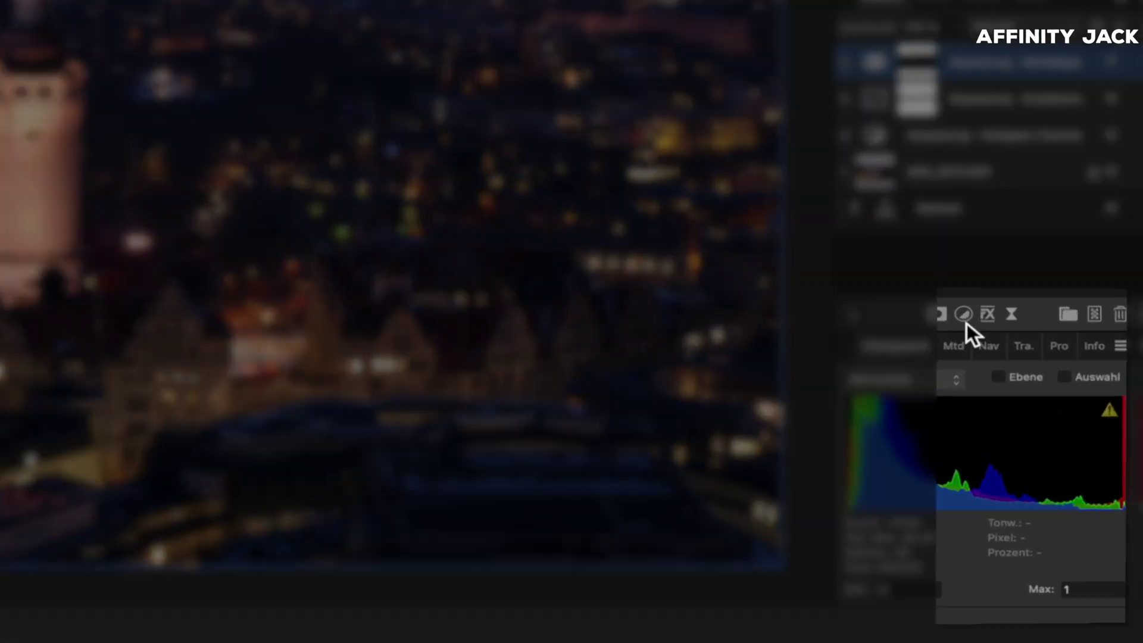
left_click(1044, 460)
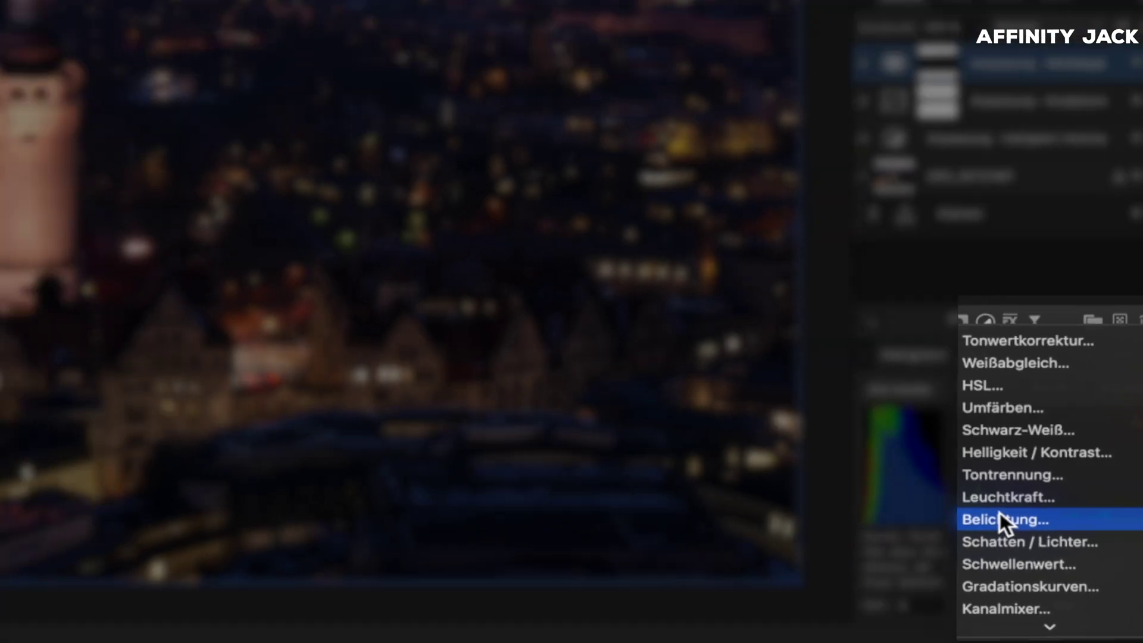
Step: Add an Exposure adjustment layer darkened to about -3.8 exposure
left_click(1000, 517)
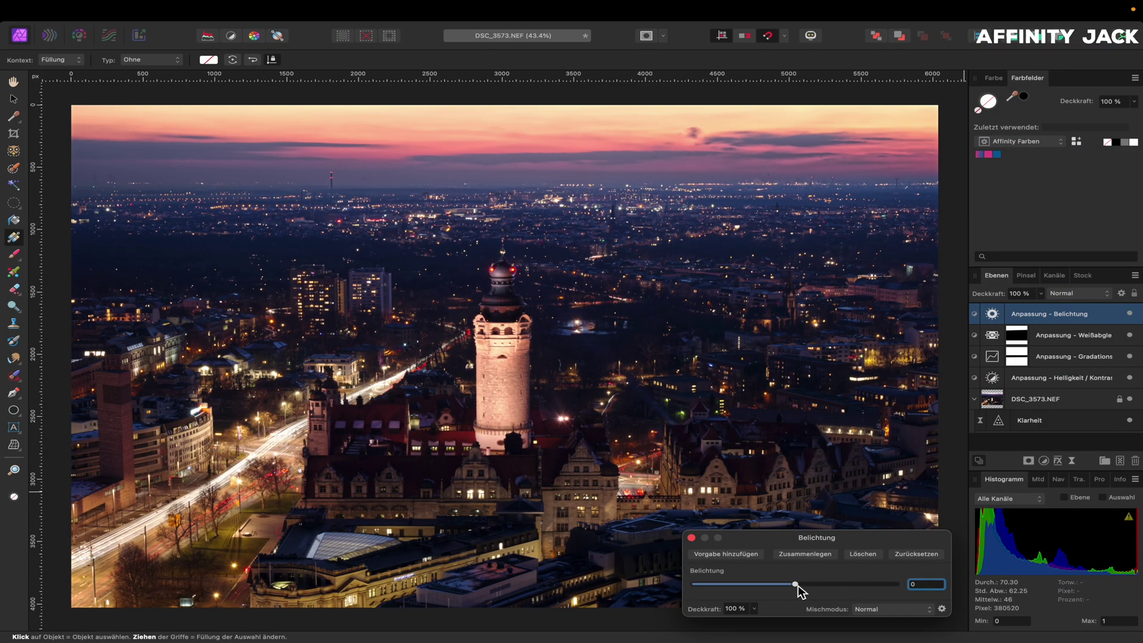
left_click_drag(798, 585, 745, 586)
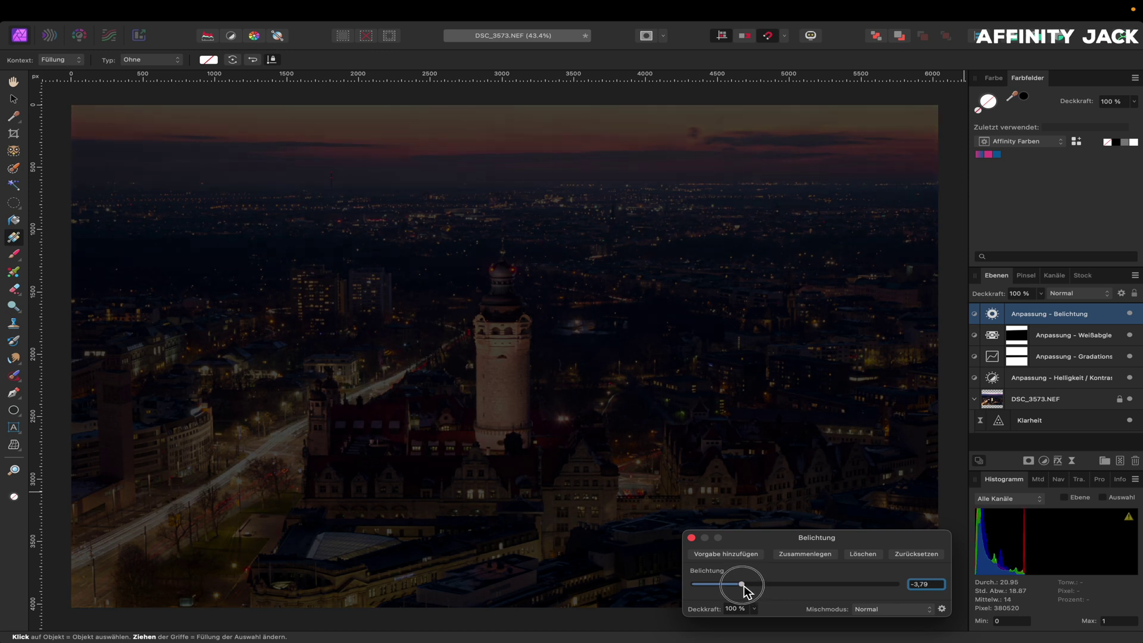
left_click(691, 539)
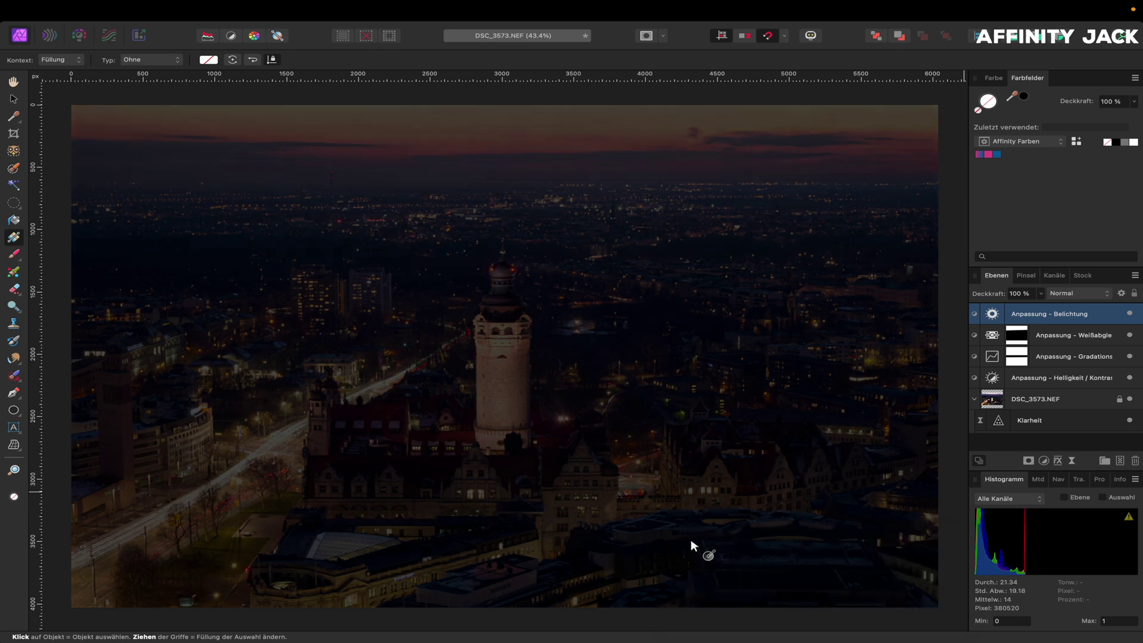
Step: Limit the exposure with a vertical gradient mask so only the bottom strip darkens, then compare
left_click_drag(513, 579, 515, 526)
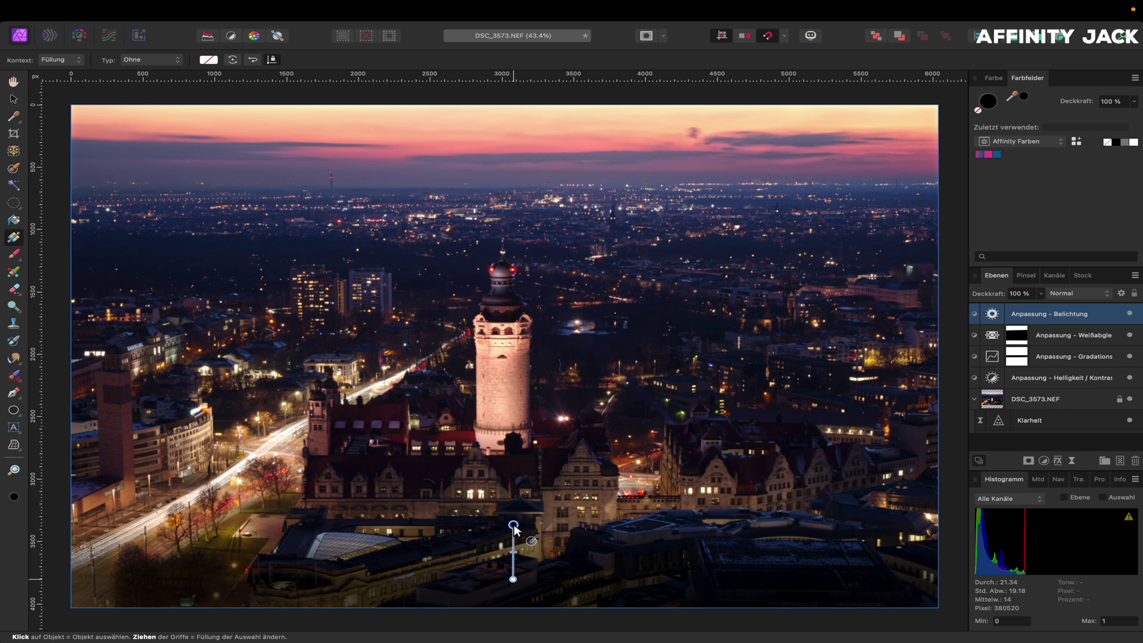
left_click_drag(514, 526, 512, 530)
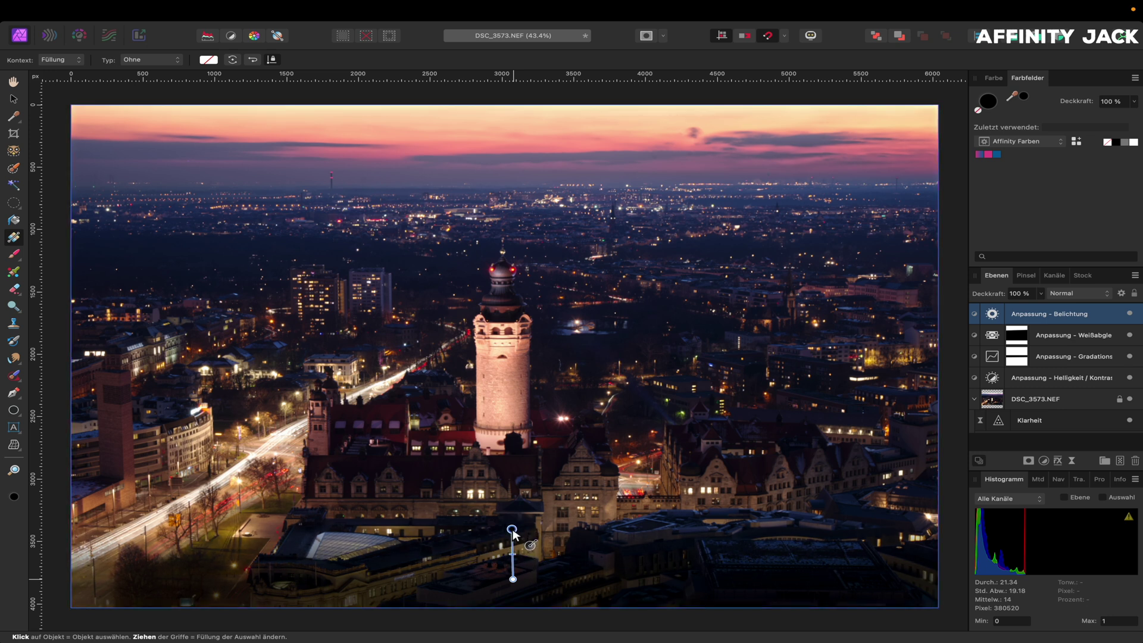
left_click_drag(513, 579, 517, 586)
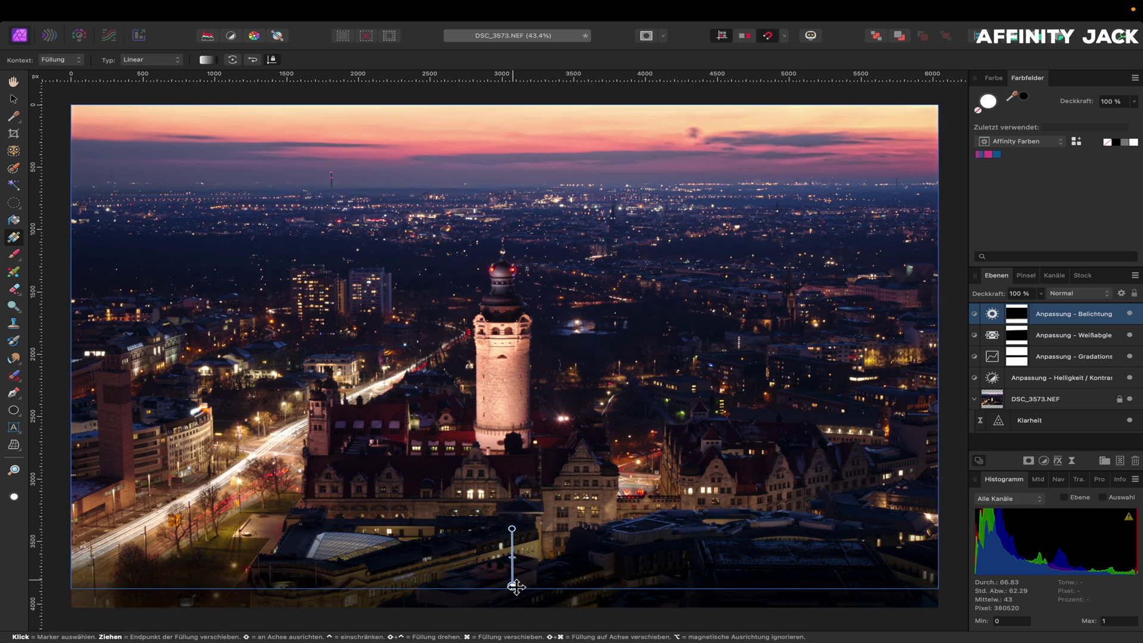
left_click(1130, 315)
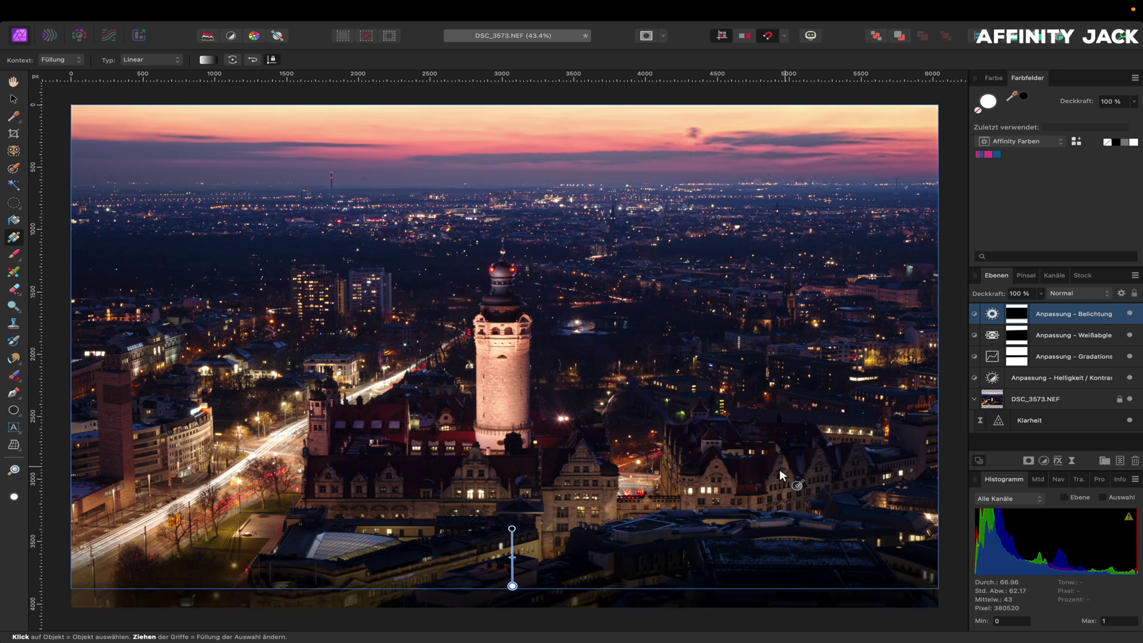
Step: Merge all visible layers into a new layer named 'd&b' and pick the Dodge Brush
right_click(1066, 319)
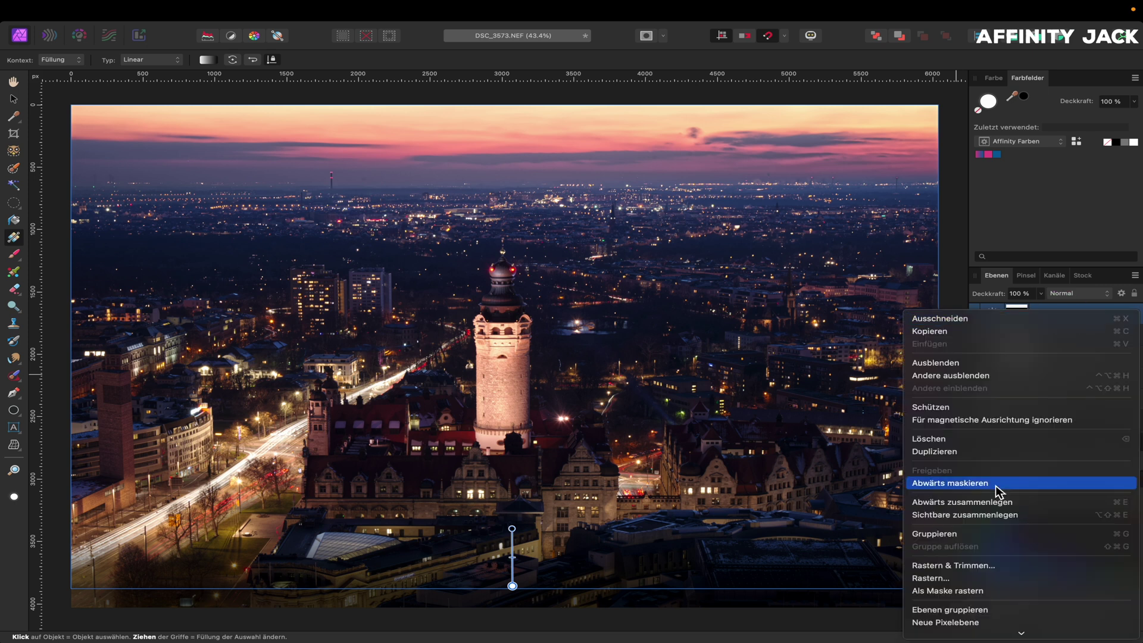
left_click(1005, 522)
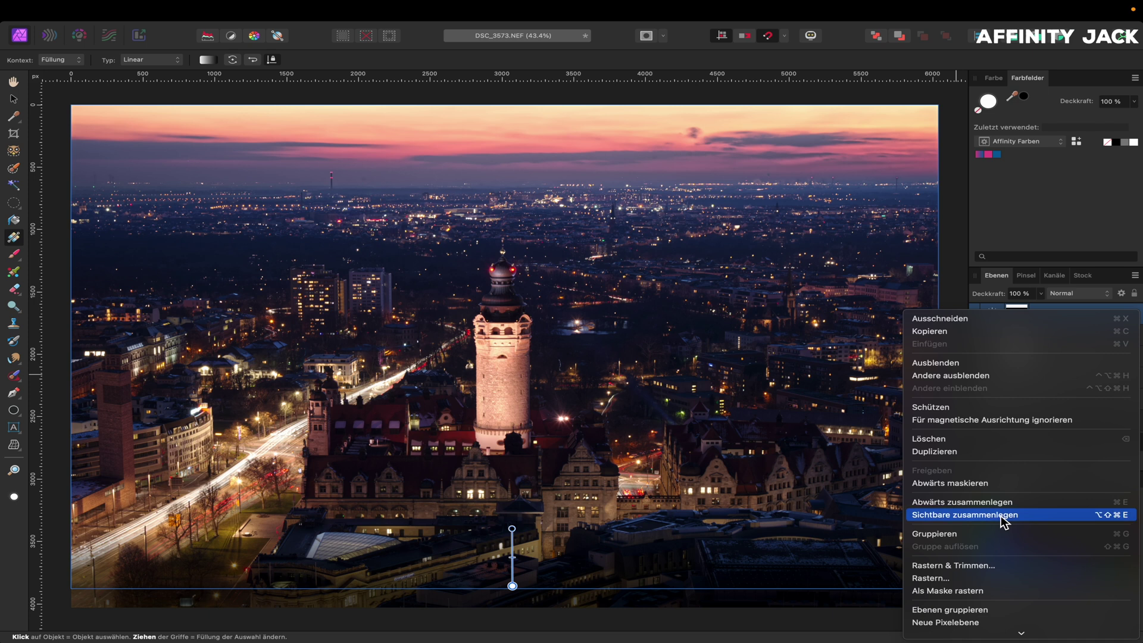
double_click(1035, 314)
type("d&b")
key("Return")
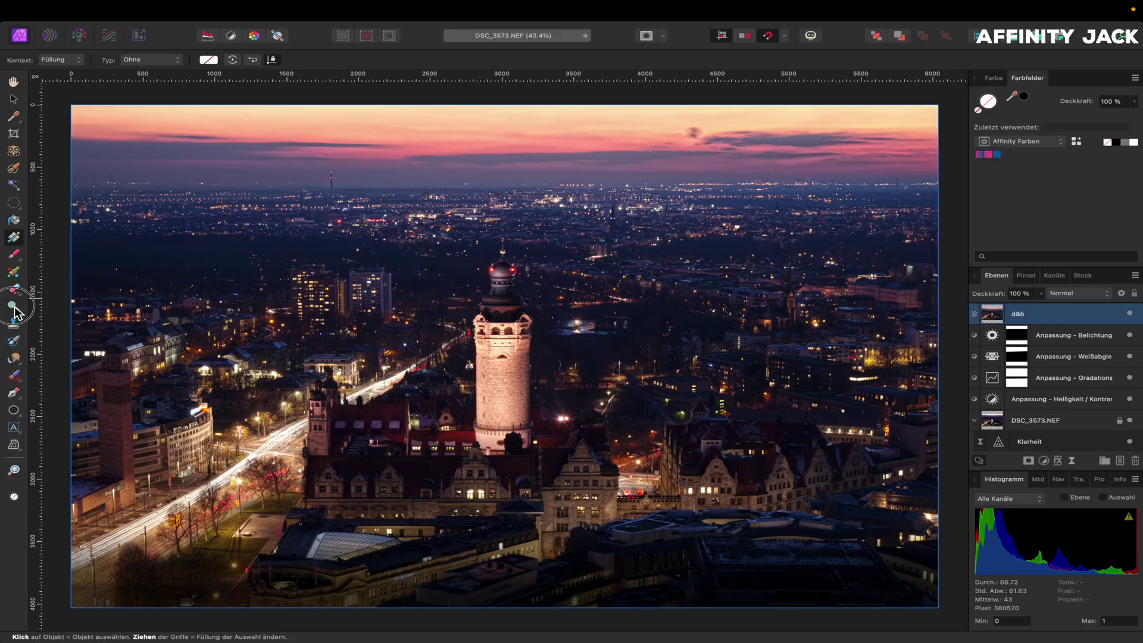
left_click(14, 307)
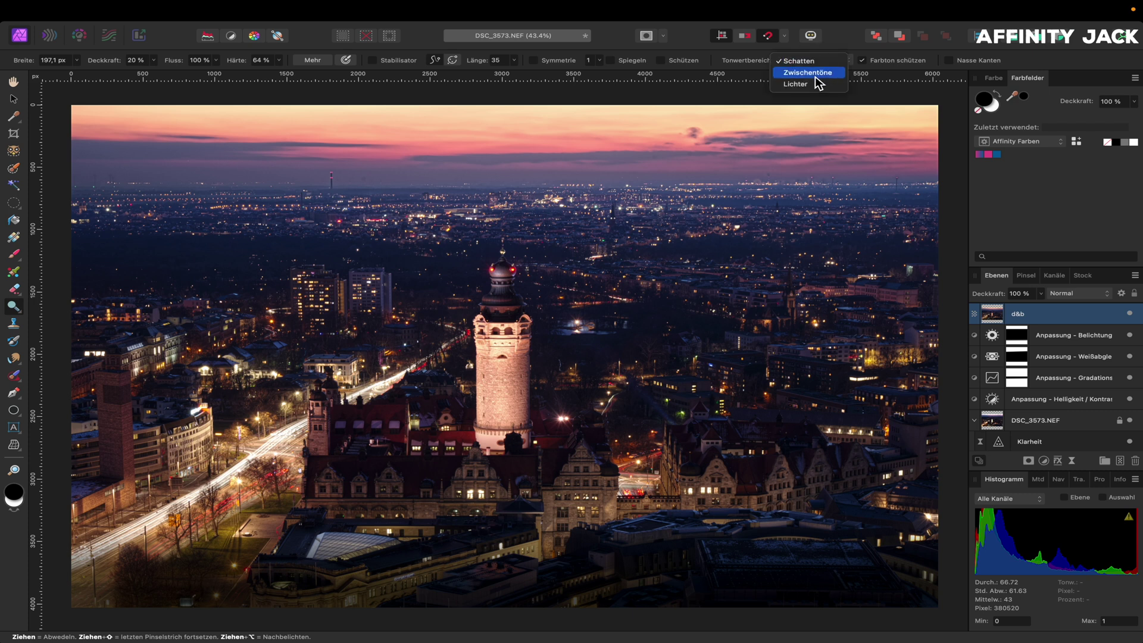
Step: Dodge the town hall facades with a larger brush on Midtones, comparing with d&b toggled
left_click(816, 73)
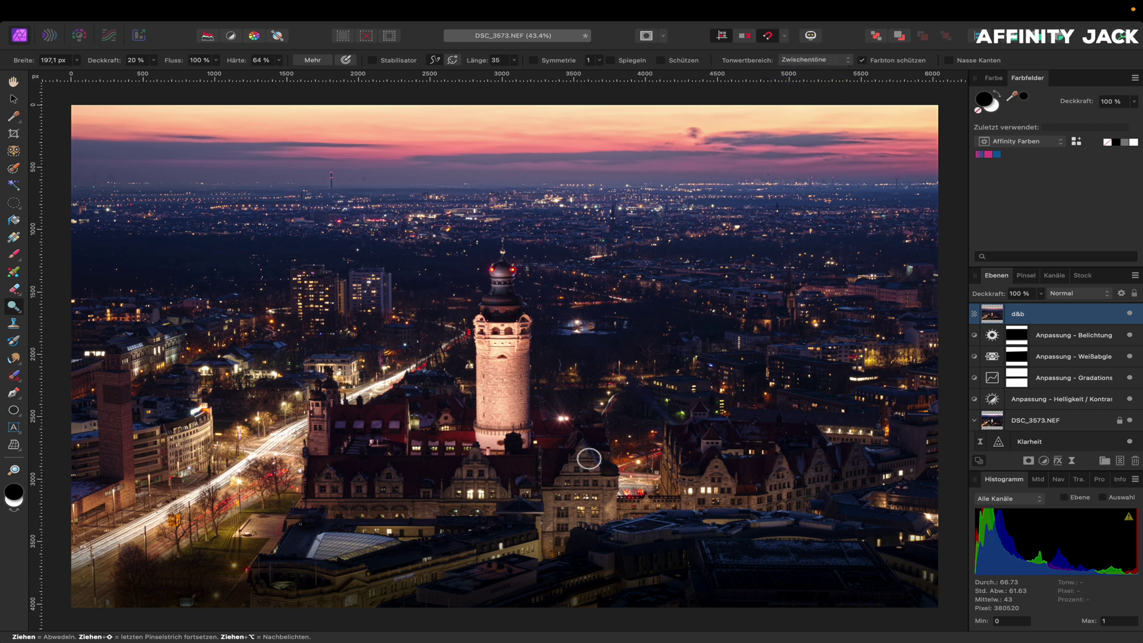
key("bracketright")
mouse_move(595, 459)
left_mouse_down()
mouse_move(561, 530)
mouse_move(657, 511)
left_mouse_up()
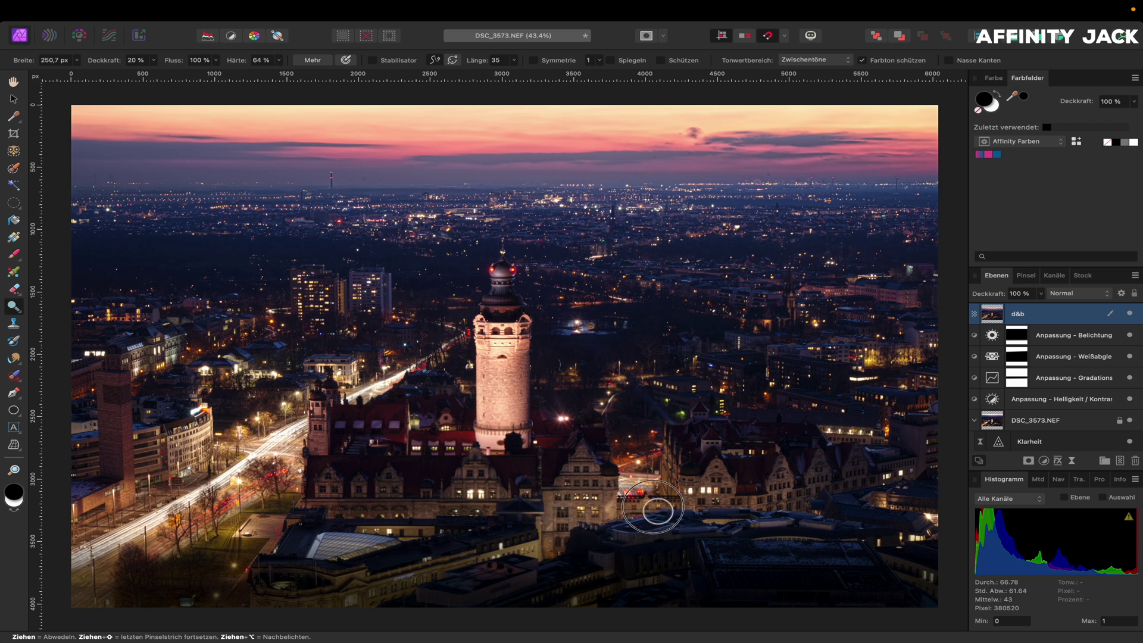
mouse_move(667, 464)
left_mouse_down()
mouse_move(727, 503)
mouse_move(790, 478)
left_mouse_up()
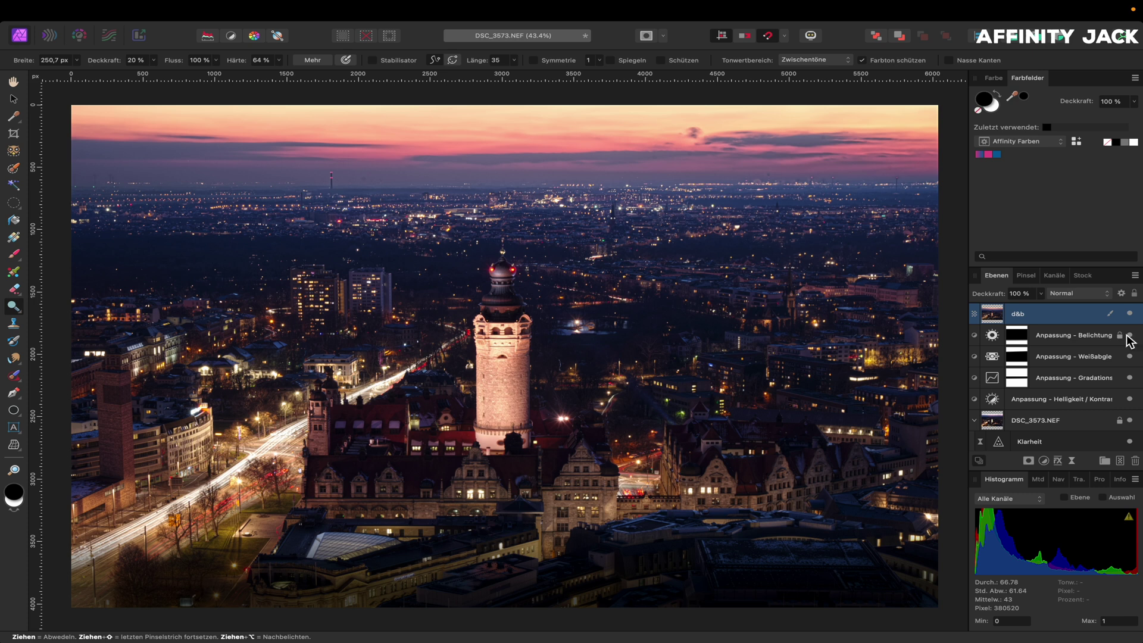
left_click(1130, 314)
left_click(1130, 314)
Step: Set the dodge brush to 31% opacity with Tonal Range on Shadows
left_click(154, 63)
left_click(840, 60)
left_click(829, 49)
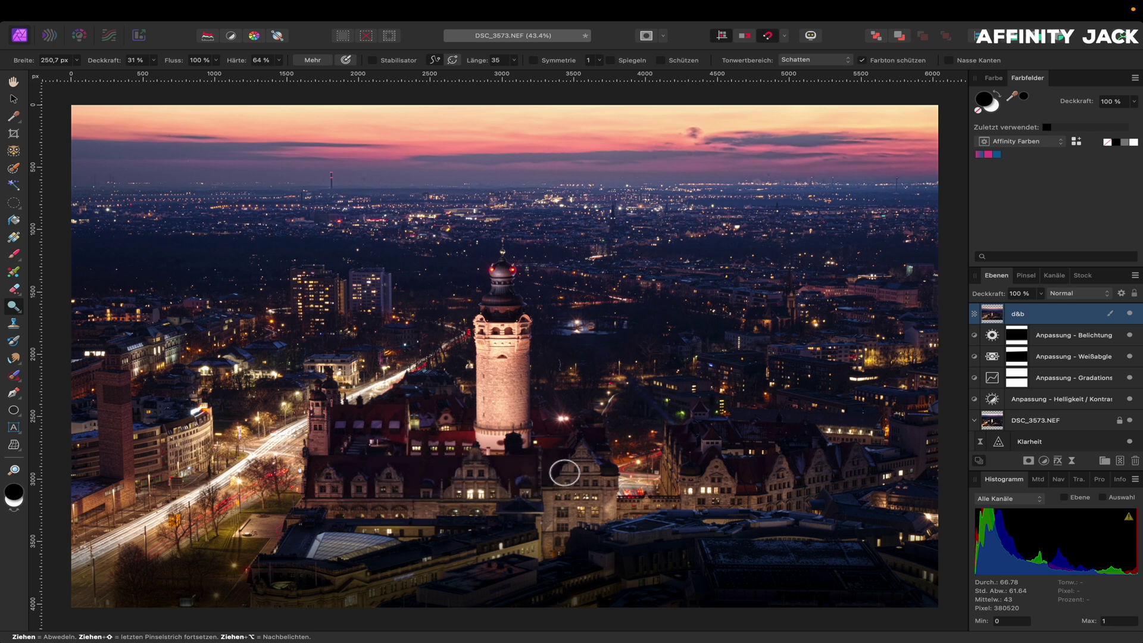
Step: Zoom in and dodge the tower's ribbed dome
scroll(512, 338, "up", 2)
scroll(512, 337, "up", 5)
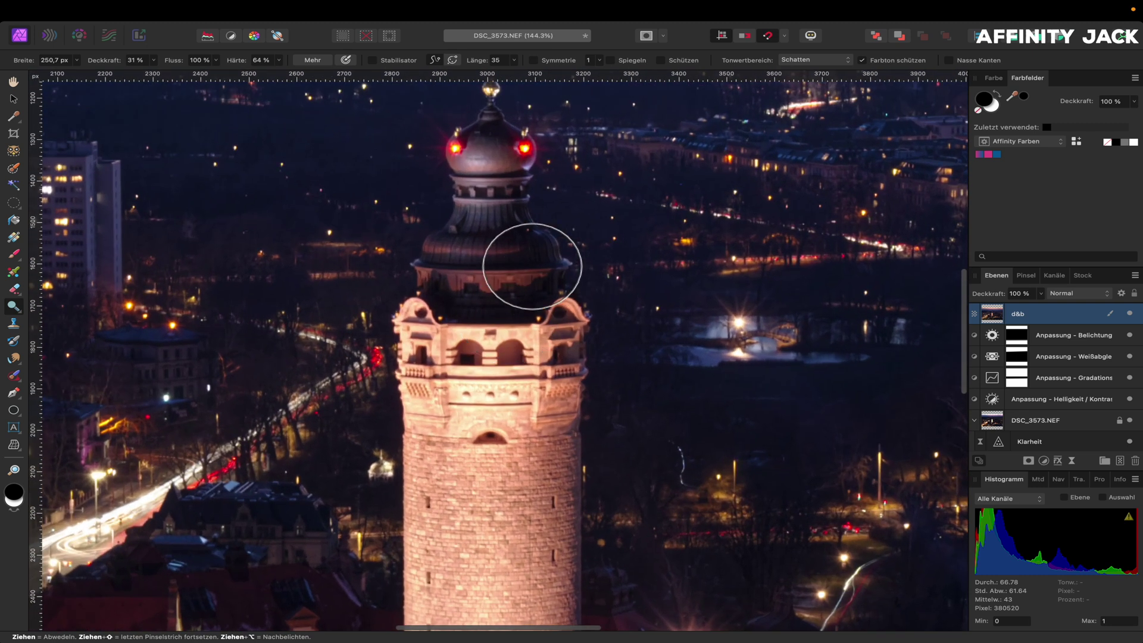
mouse_move(526, 261)
left_mouse_down()
mouse_move(469, 226)
mouse_move(457, 302)
left_mouse_up()
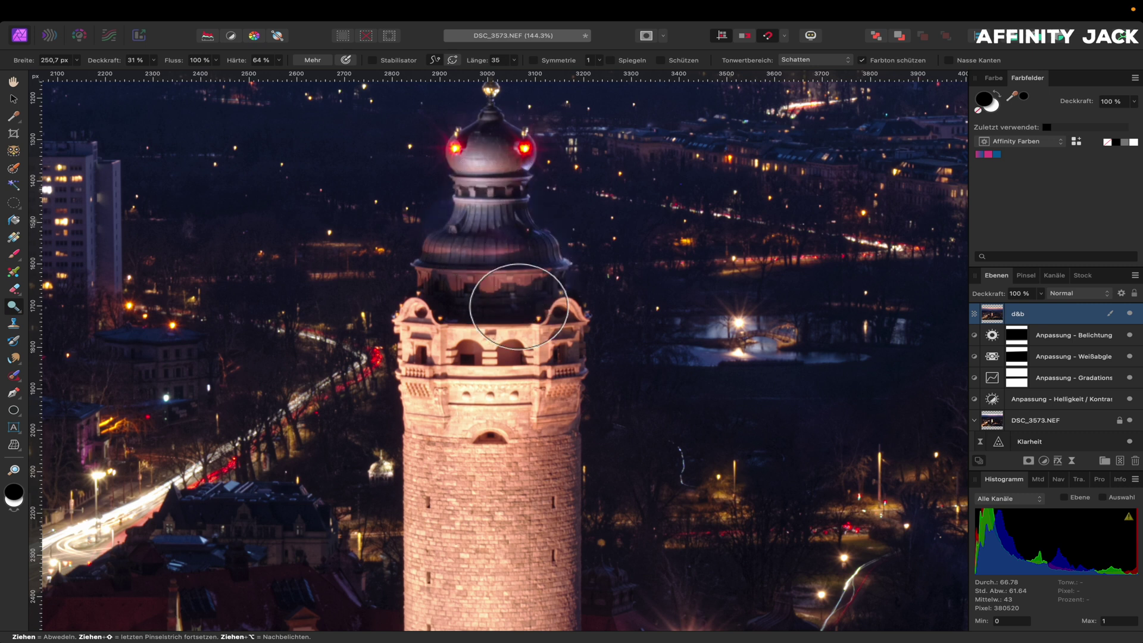
scroll(460, 299, "down", 10)
scroll(460, 311, "down", 5)
scroll(442, 217, "up", 1)
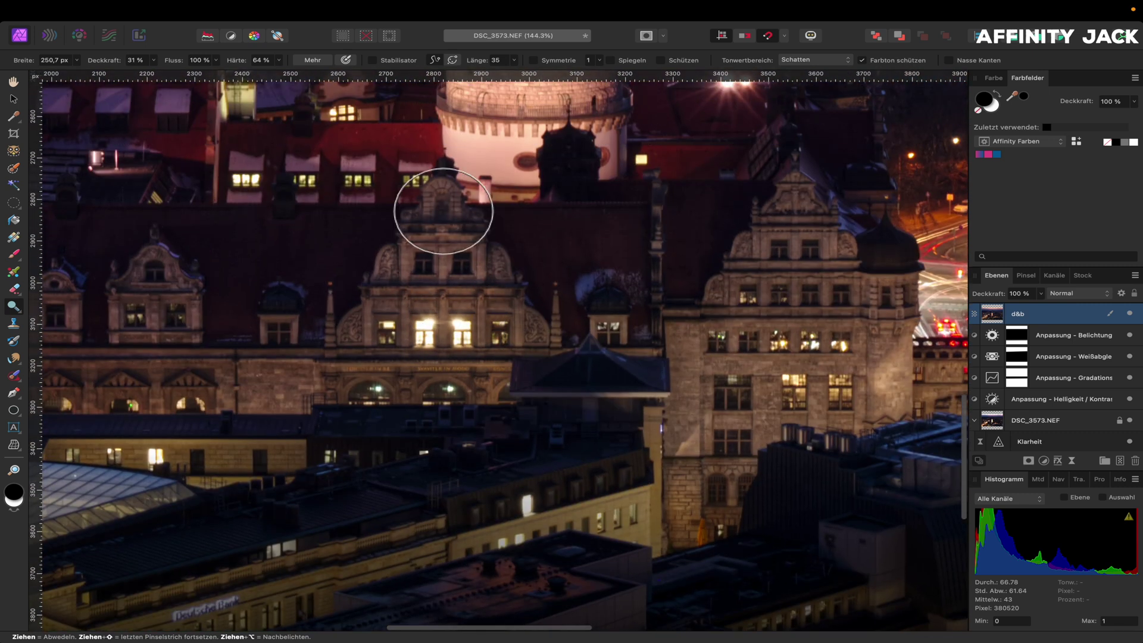
Step: With a slightly smaller brush, work across the surrounding facades, then fit the photo to the window
key("[")
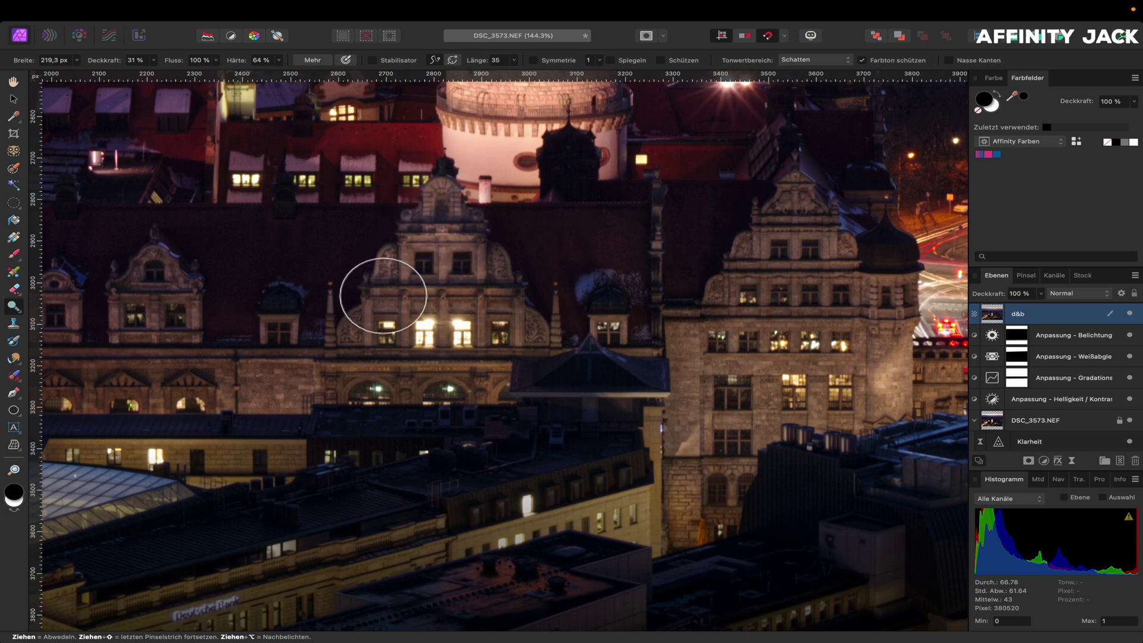
scroll(292, 375, "left", 4)
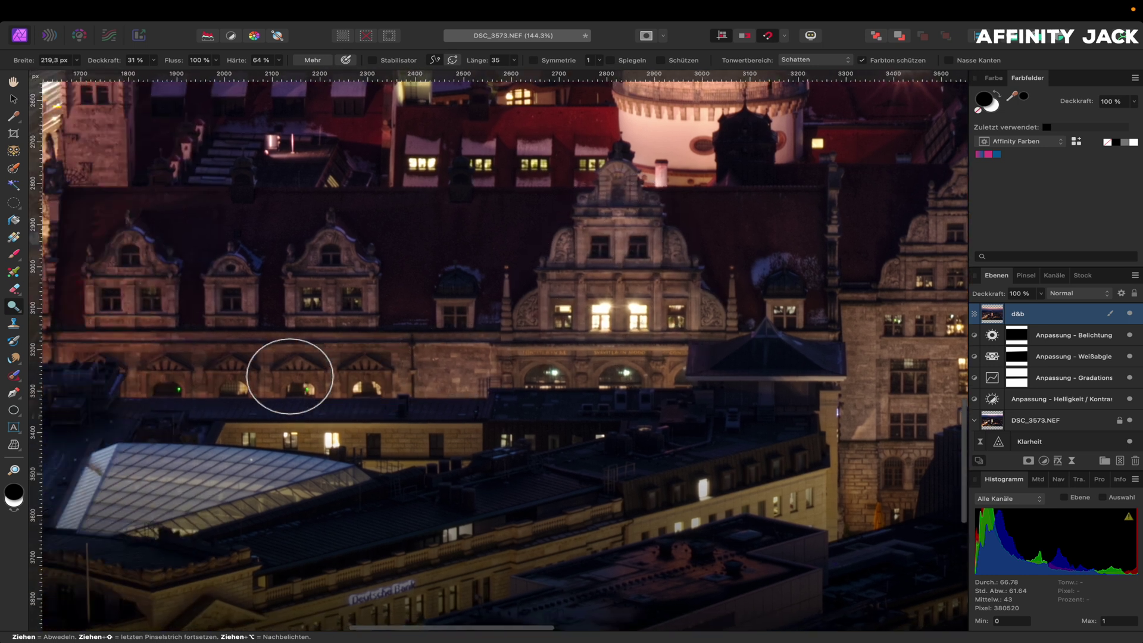
scroll(245, 364, "left", 2)
scroll(472, 268, "right", 5)
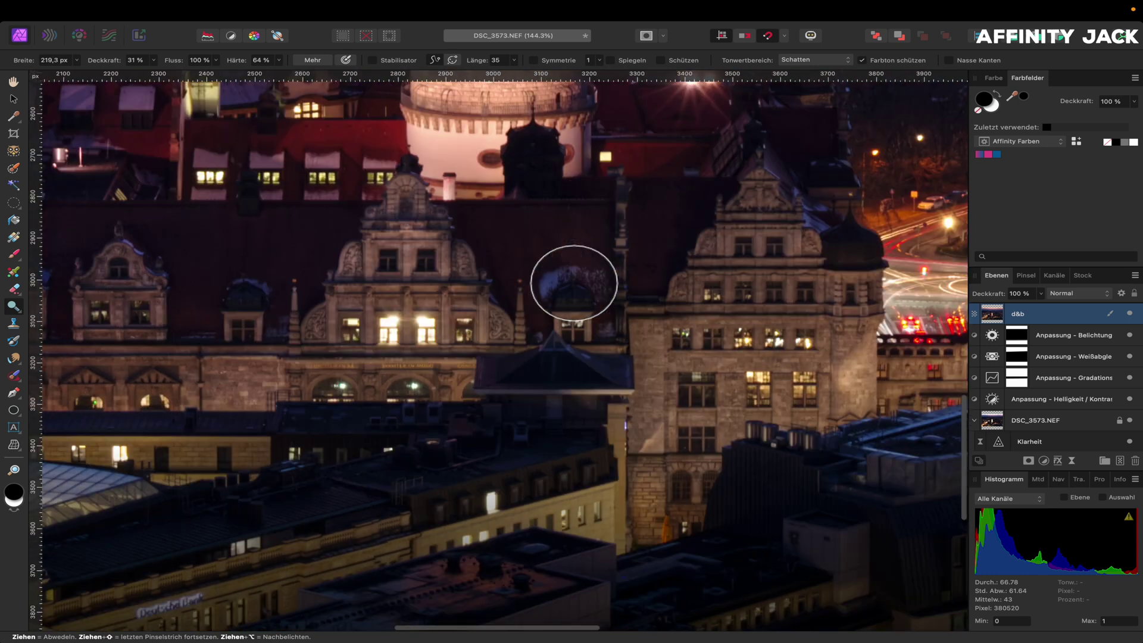
scroll(574, 281, "right", 3)
scroll(726, 369, "right", 3)
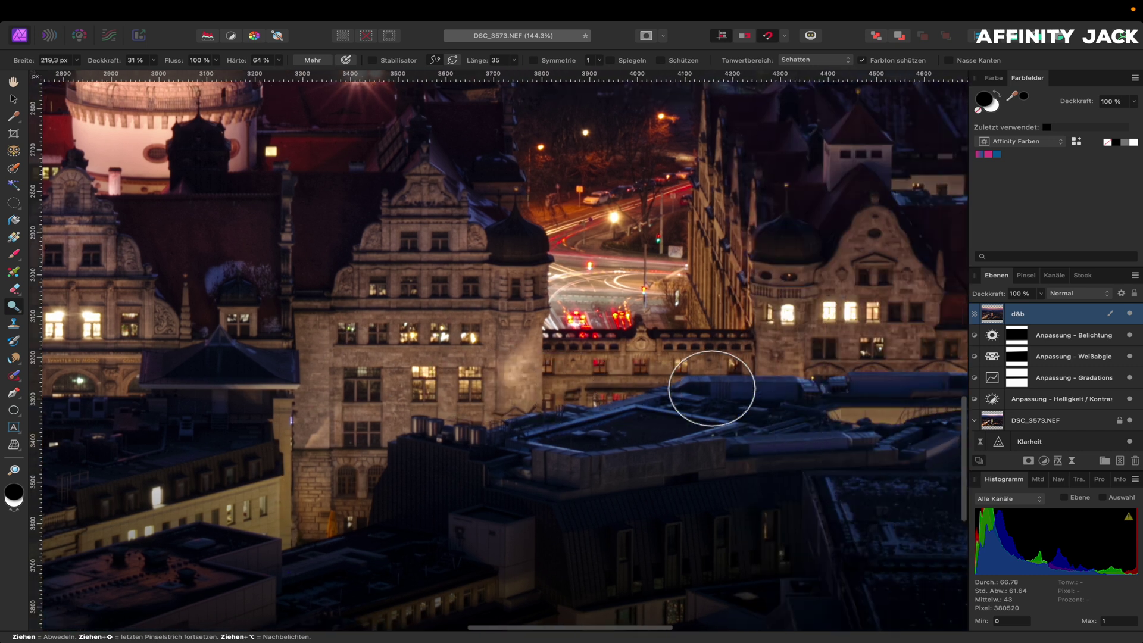
scroll(738, 322, "right", 2)
scroll(764, 263, "right", 3)
scroll(691, 237, "right", 3)
scroll(760, 367, "right", 2)
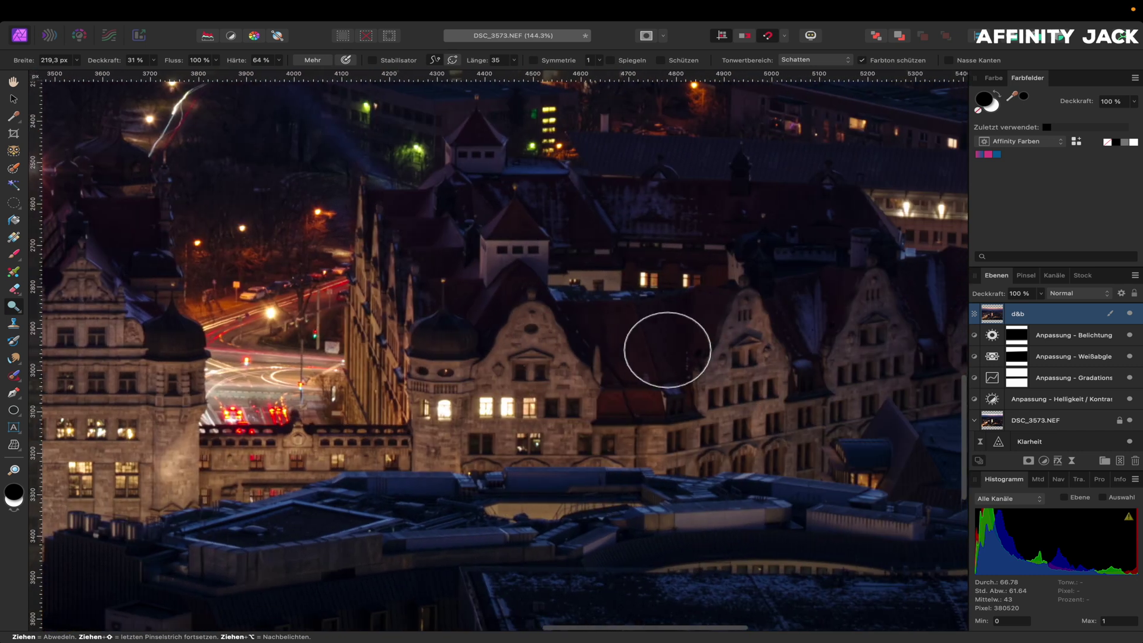
scroll(666, 348, "up", 2)
scroll(674, 412, "right", 5)
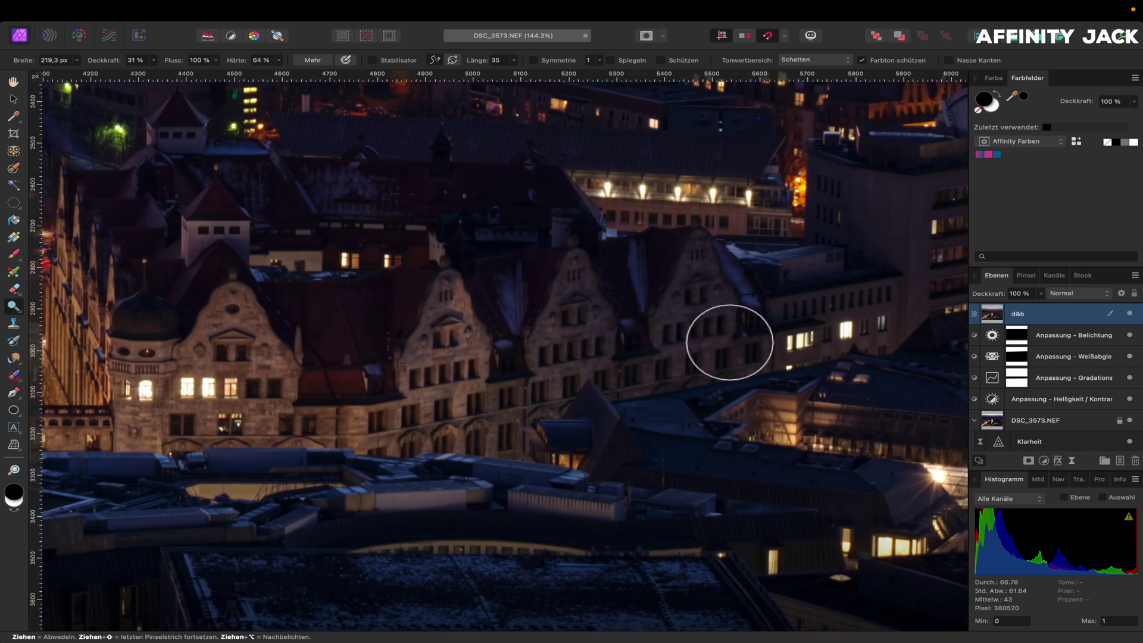
key("ctrl+0")
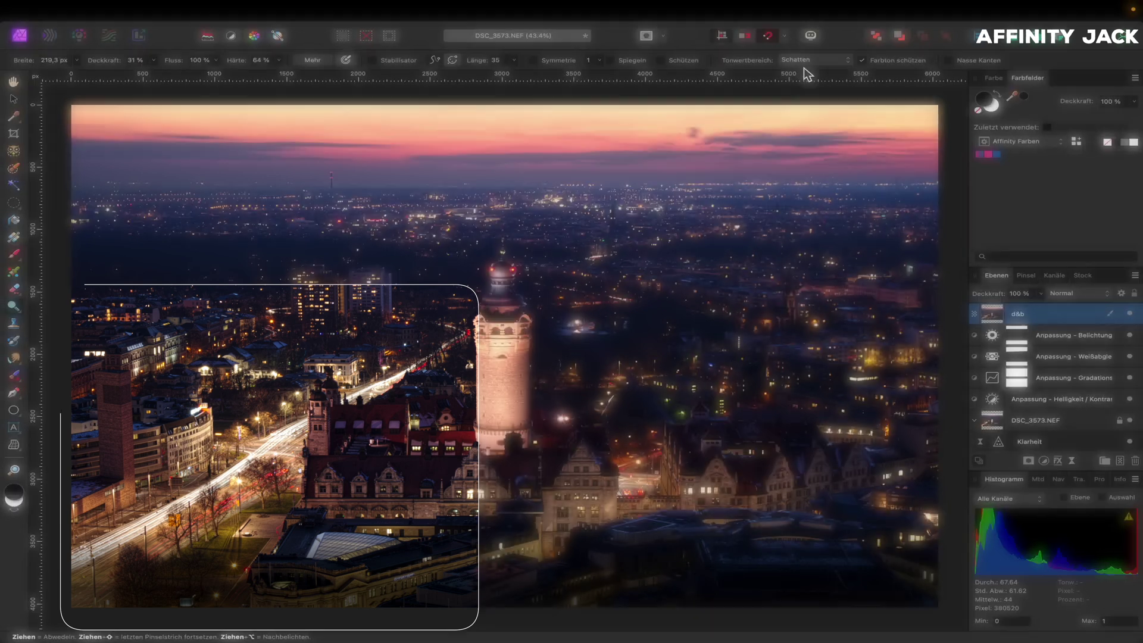
Step: Switch dodging back to Midtones and enlarge the brush to about 370 px
left_click(805, 62)
left_click(808, 72)
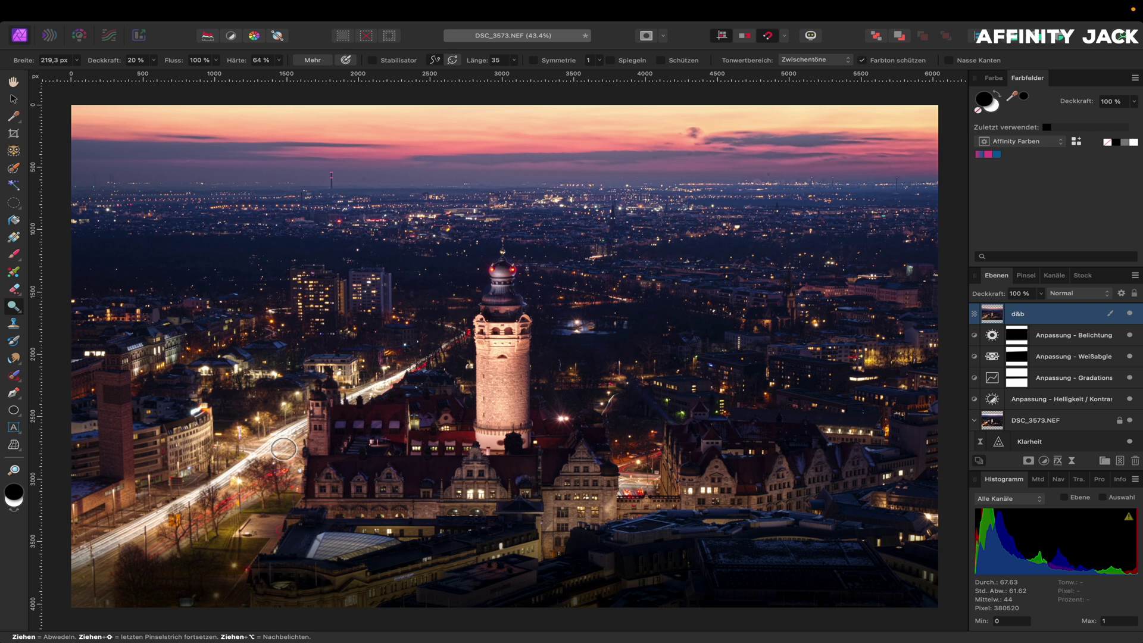
left_click_drag(256, 480, 297, 479)
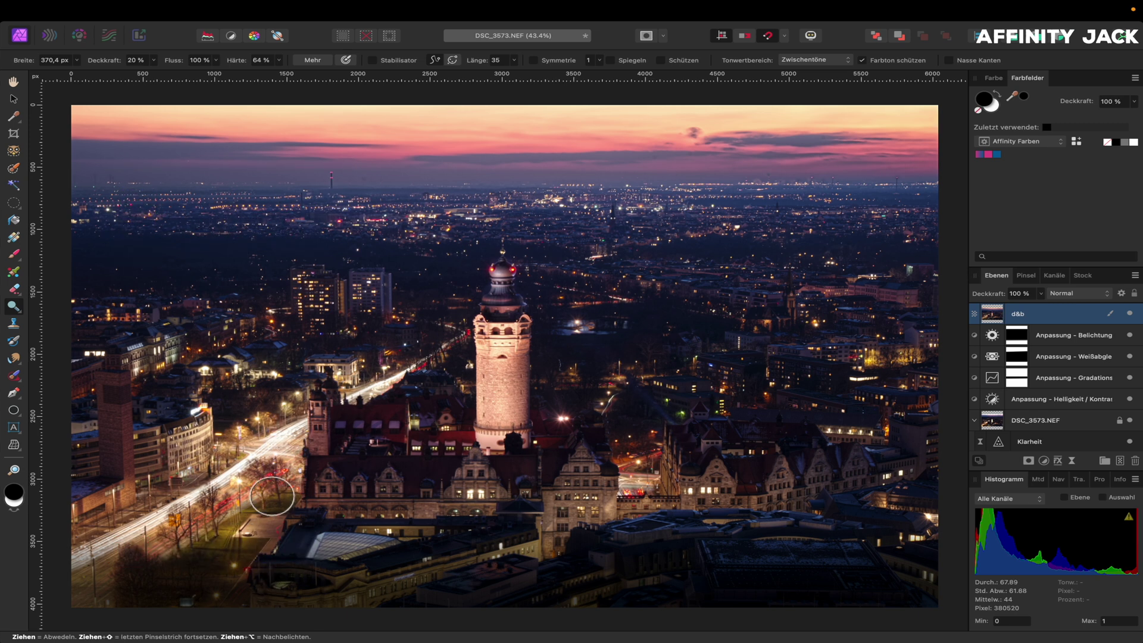
Step: Toggle d&b to compare, then hide all edit layers for a before view
left_click(1133, 316)
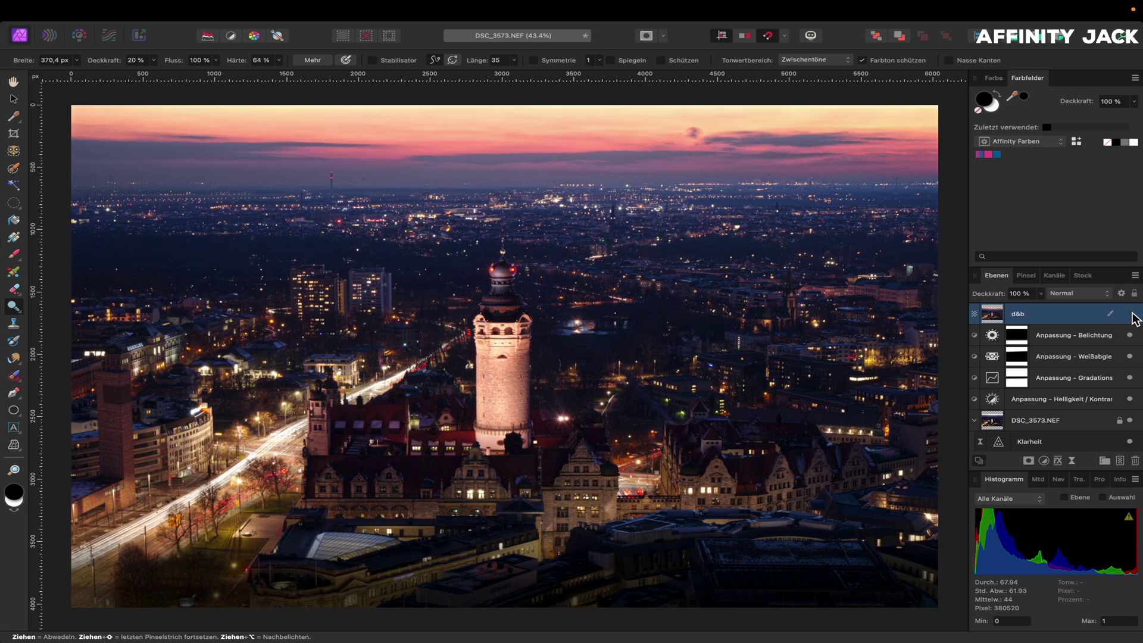
left_click(1133, 316)
left_click(1133, 316)
left_click_drag(1133, 316, 1132, 443)
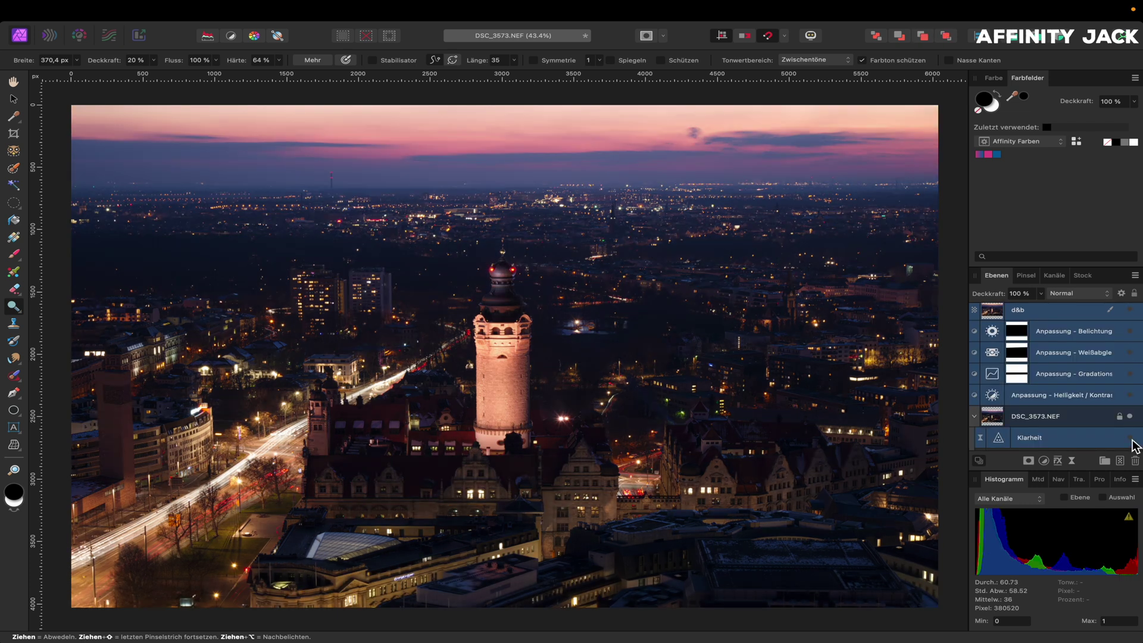